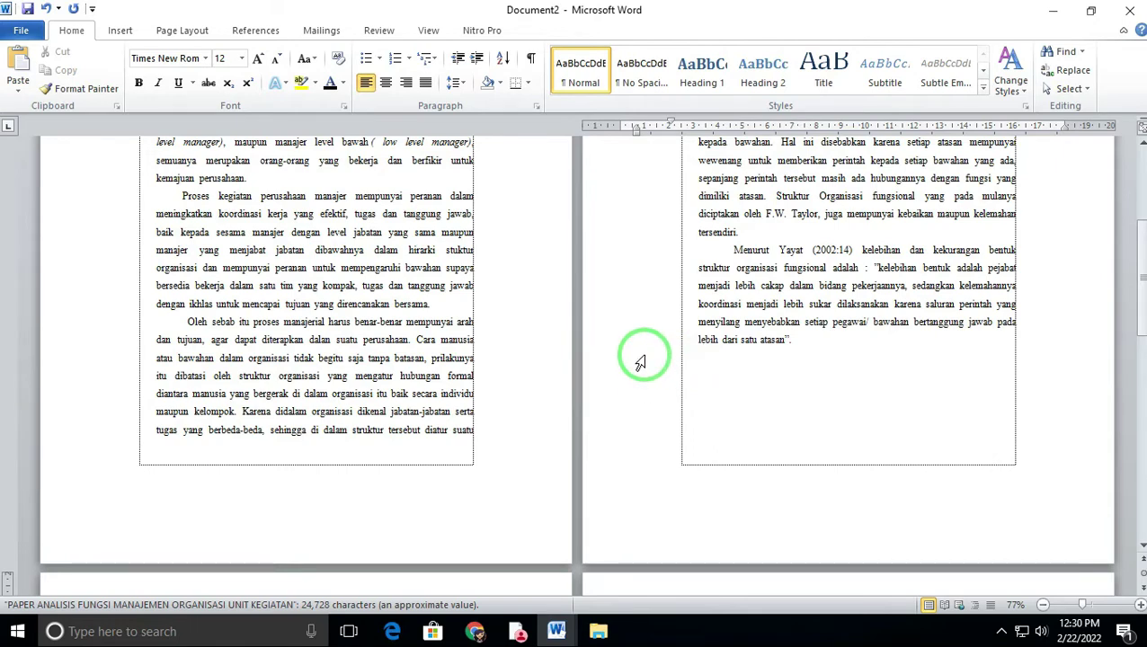
Step: Scroll through the portrait text pages toward the STRUKTUR ORGANISASI org chart page
{"action": "scroll", "coordinate": [640, 363], "scroll_direction": "up", "scroll_amount": 1}
{"action": "scroll", "coordinate": [641, 362], "scroll_direction": "up", "scroll_amount": 1}
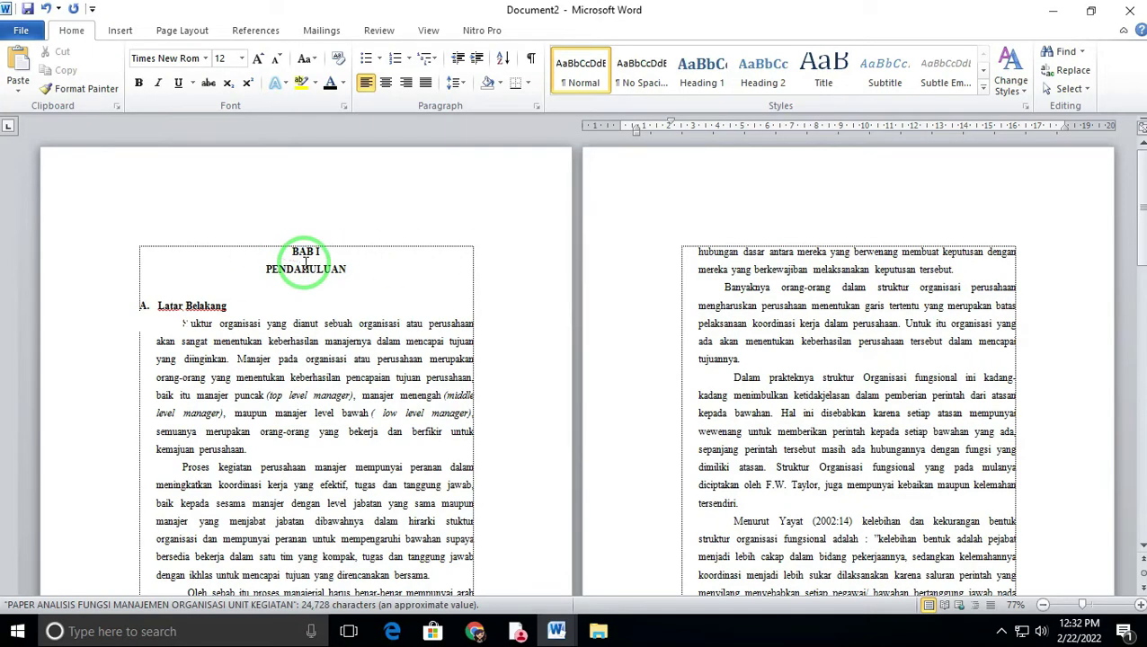
{"action": "scroll", "coordinate": [306, 263], "scroll_direction": "down", "scroll_amount": 1}
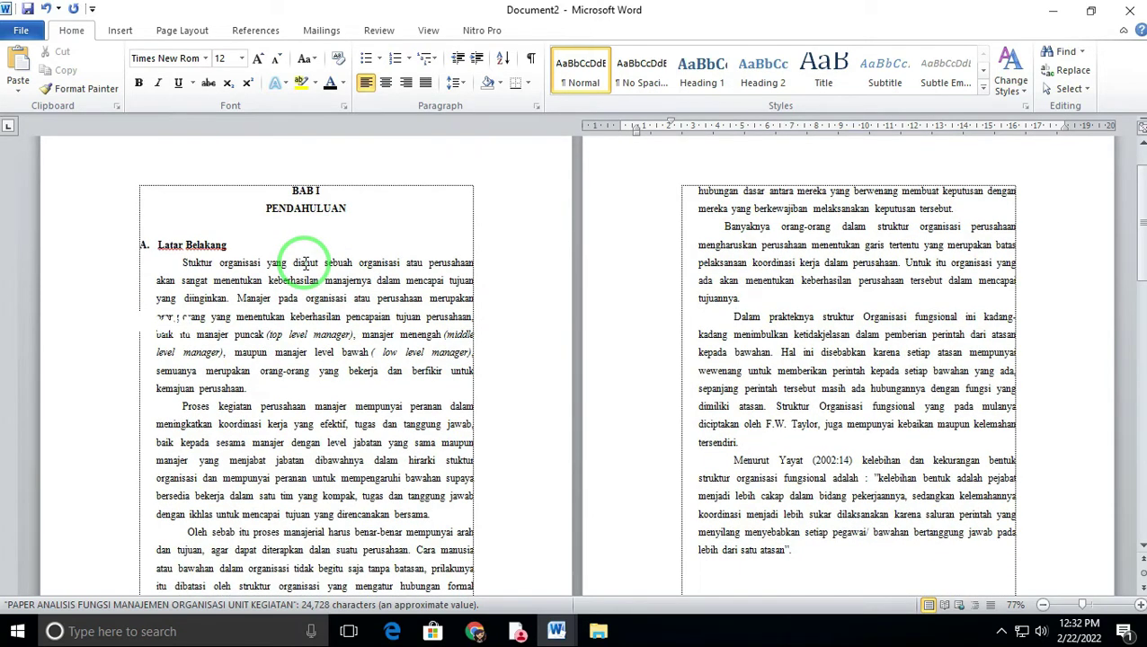
{"action": "scroll", "coordinate": [305, 262], "scroll_direction": "down", "scroll_amount": 2}
{"action": "scroll", "coordinate": [305, 263], "scroll_direction": "down", "scroll_amount": 1}
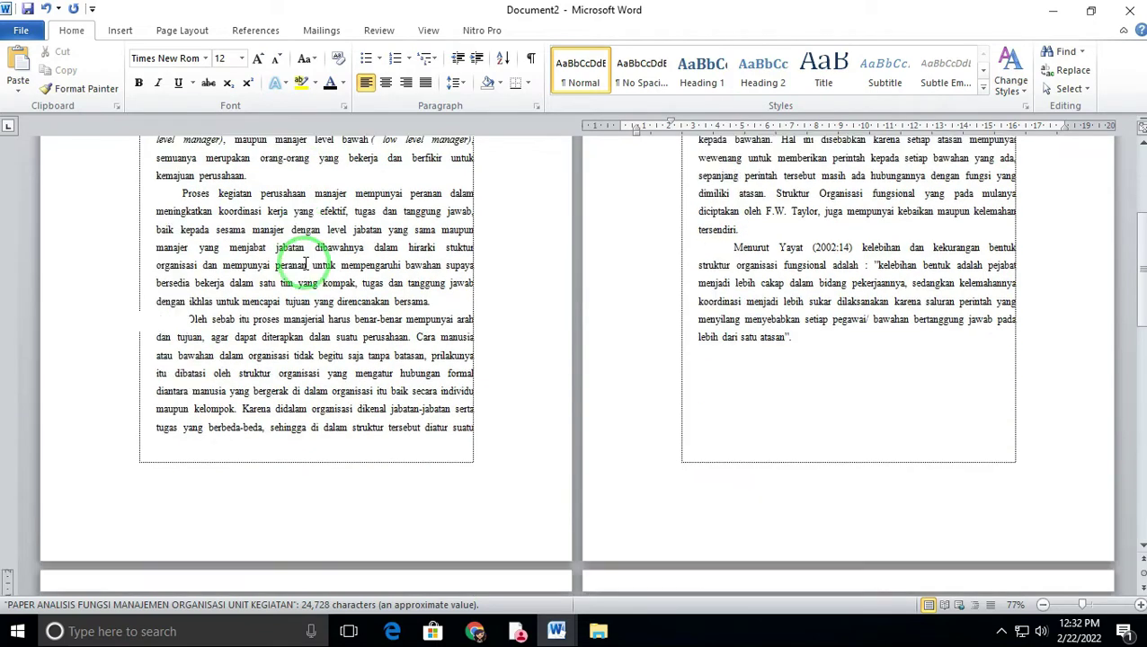
{"action": "scroll", "coordinate": [306, 262], "scroll_direction": "down", "scroll_amount": 2}
{"action": "scroll", "coordinate": [305, 265], "scroll_direction": "down", "scroll_amount": 1}
{"action": "scroll", "coordinate": [306, 263], "scroll_direction": "down", "scroll_amount": 1}
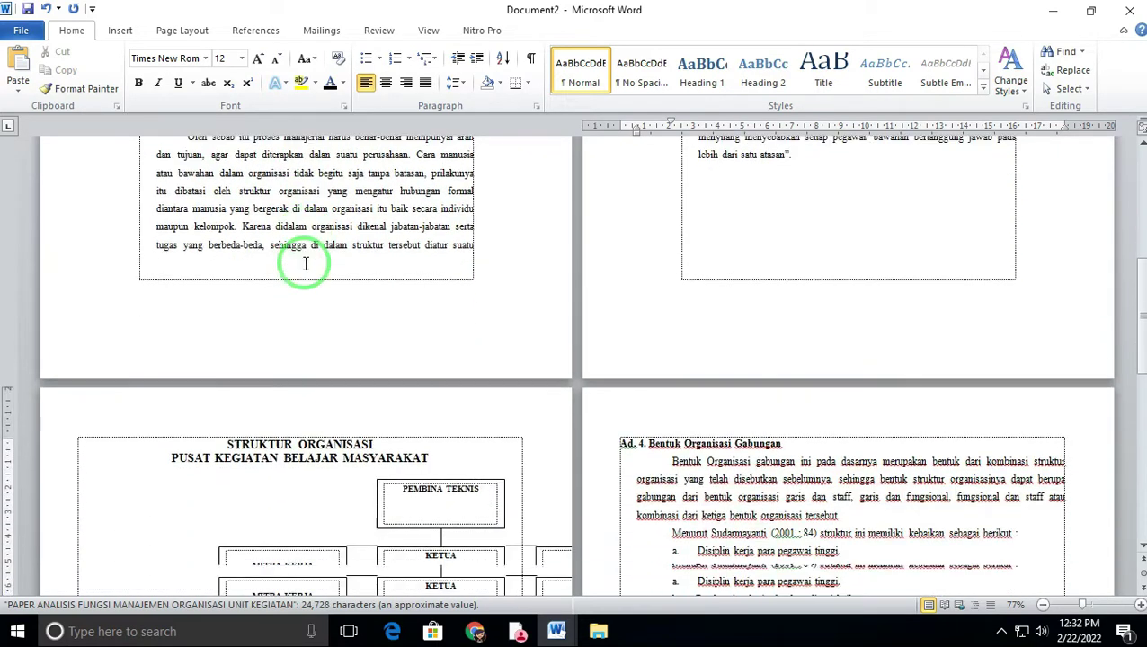
{"action": "scroll", "coordinate": [306, 264], "scroll_direction": "down", "scroll_amount": 1}
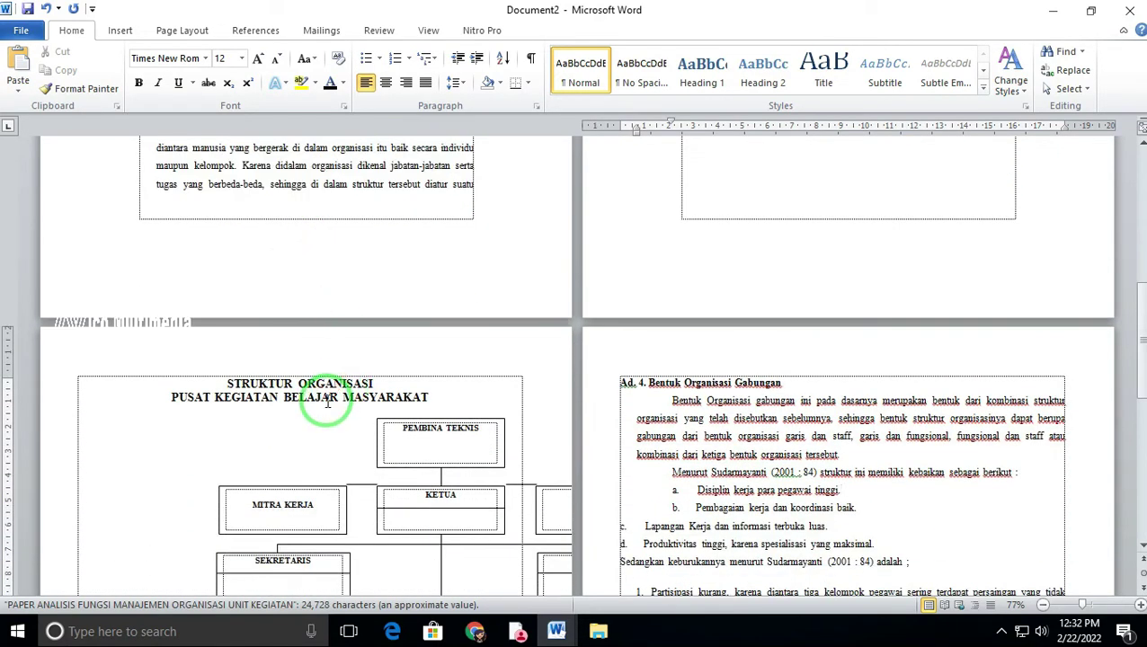
{"action": "scroll", "coordinate": [322, 398], "scroll_direction": "down", "scroll_amount": 1}
{"action": "scroll", "coordinate": [291, 322], "scroll_direction": "down", "scroll_amount": 1}
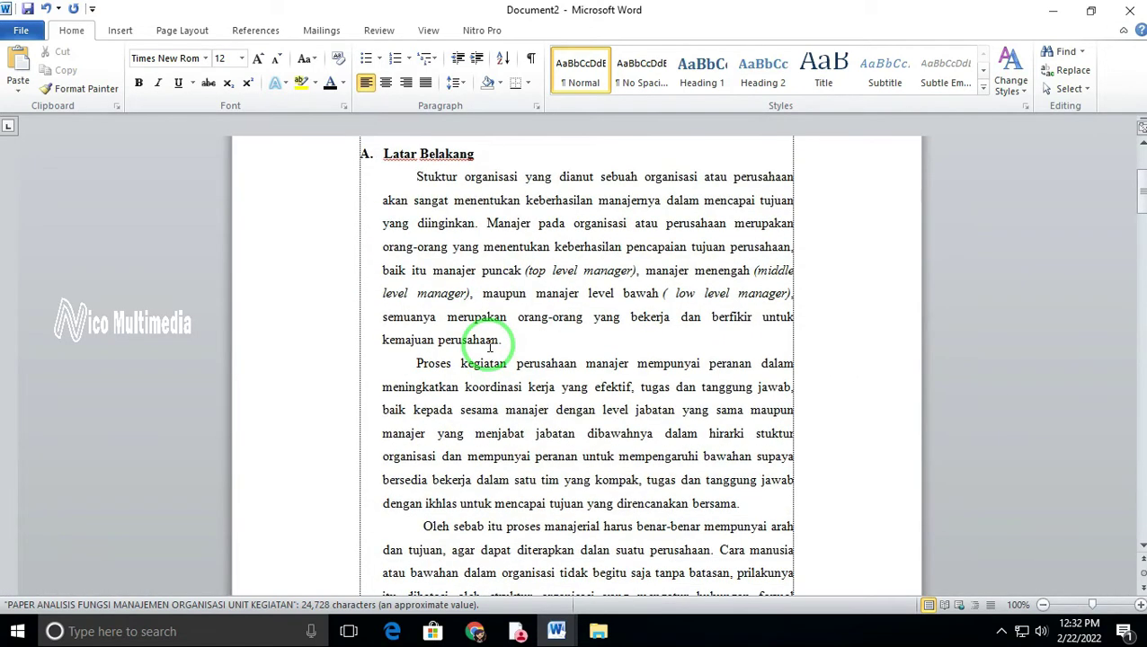
{"action": "scroll", "coordinate": [490, 346], "scroll_direction": "down", "scroll_amount": 3}
{"action": "scroll", "coordinate": [490, 346], "scroll_direction": "down", "scroll_amount": 2}
{"action": "scroll", "coordinate": [490, 346], "scroll_direction": "down", "scroll_amount": 2}
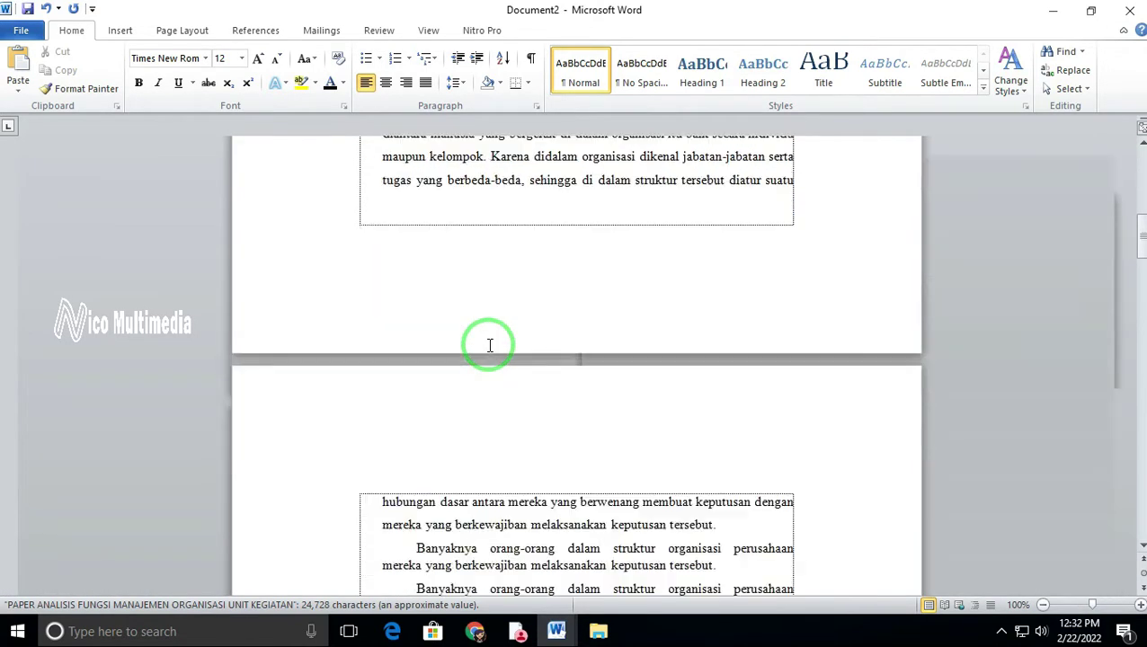
{"action": "scroll", "coordinate": [490, 346], "scroll_direction": "down", "scroll_amount": 2}
{"action": "scroll", "coordinate": [490, 346], "scroll_direction": "down", "scroll_amount": 3}
{"action": "scroll", "coordinate": [490, 346], "scroll_direction": "down", "scroll_amount": 2}
{"action": "scroll", "coordinate": [490, 346], "scroll_direction": "down", "scroll_amount": 2}
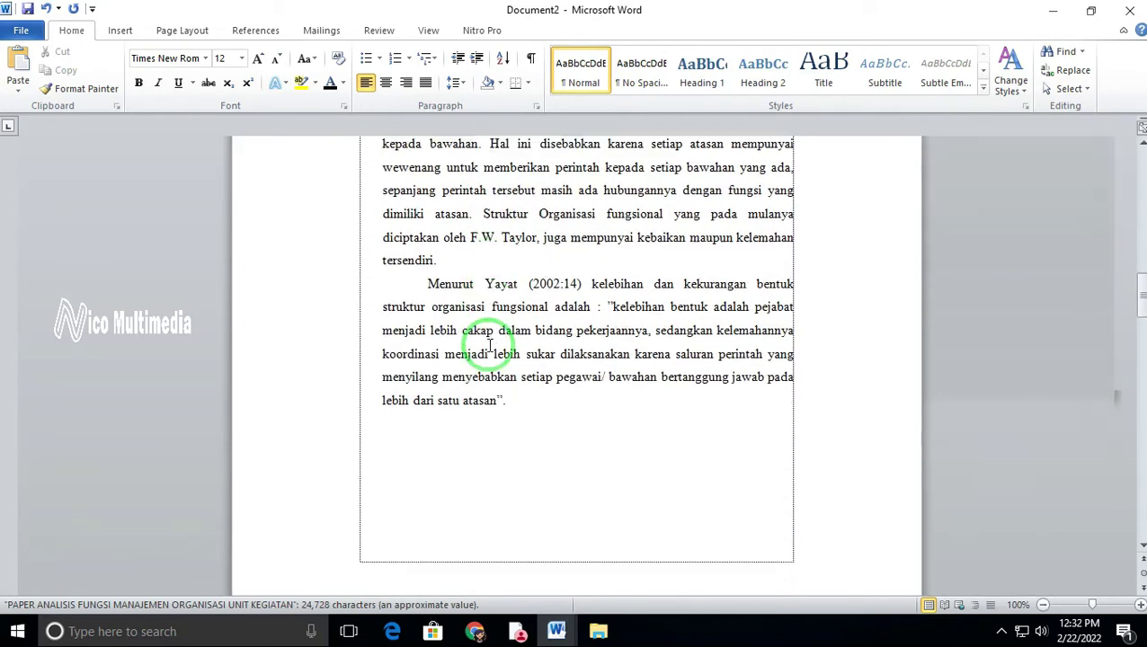
{"action": "scroll", "coordinate": [490, 346], "scroll_direction": "down", "scroll_amount": 2}
{"action": "scroll", "coordinate": [490, 346], "scroll_direction": "down", "scroll_amount": 2}
{"action": "scroll", "coordinate": [490, 346], "scroll_direction": "down", "scroll_amount": 3}
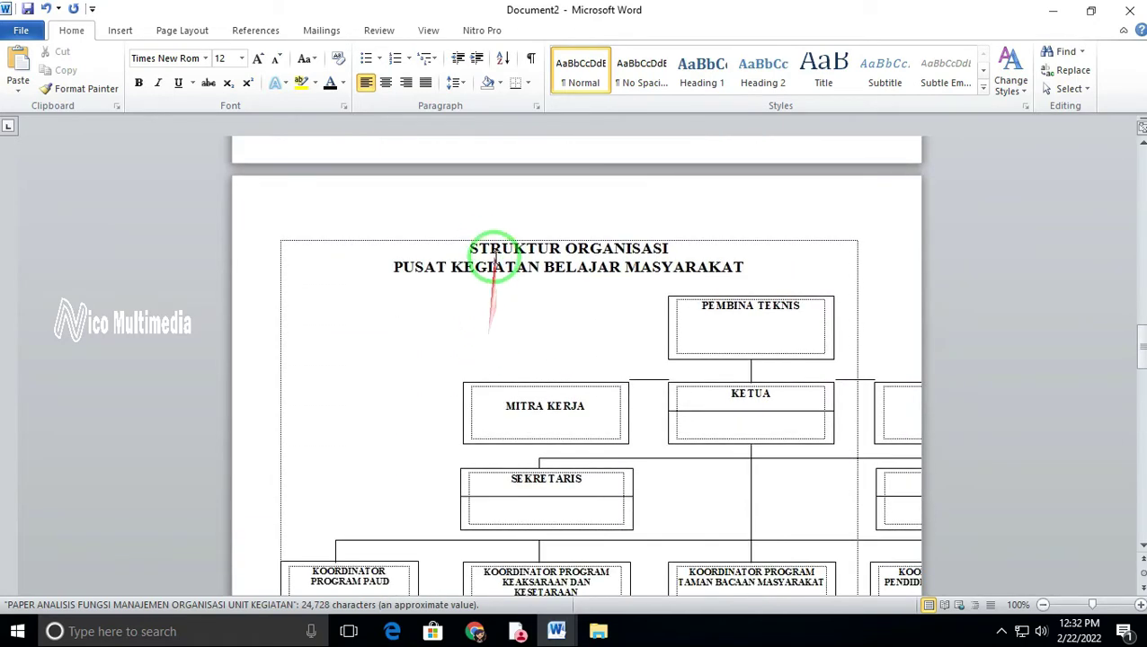
{"action": "left_click_drag", "start_coordinate": [490, 256], "coordinate": [574, 255]}
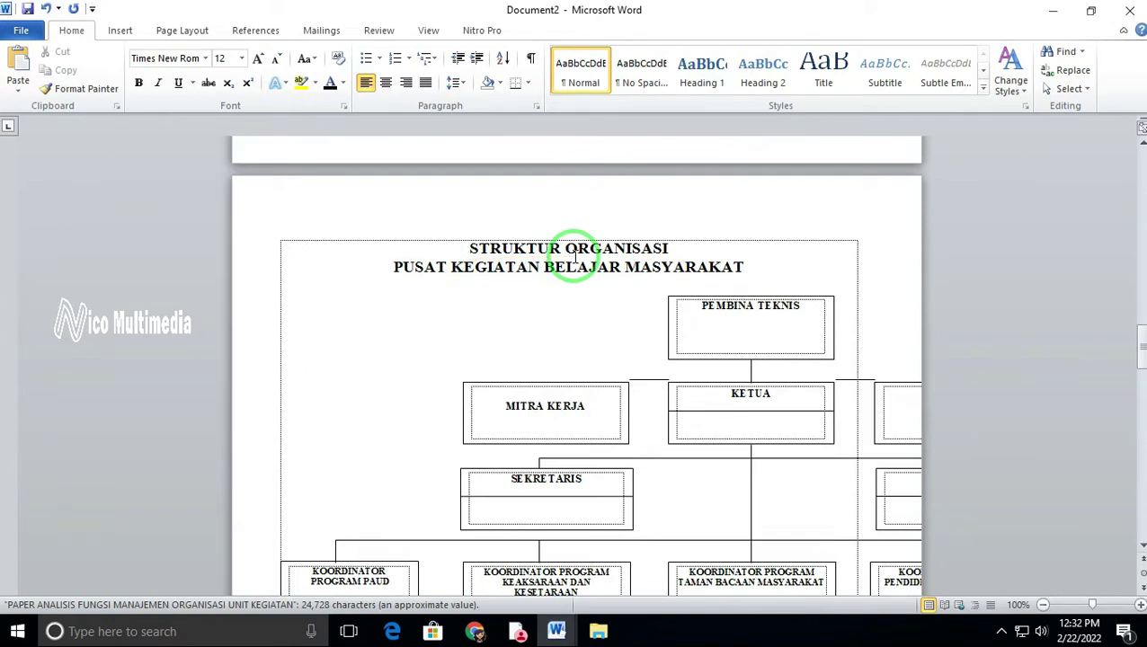
{"action": "scroll", "coordinate": [843, 359], "scroll_direction": "down", "scroll_amount": 1}
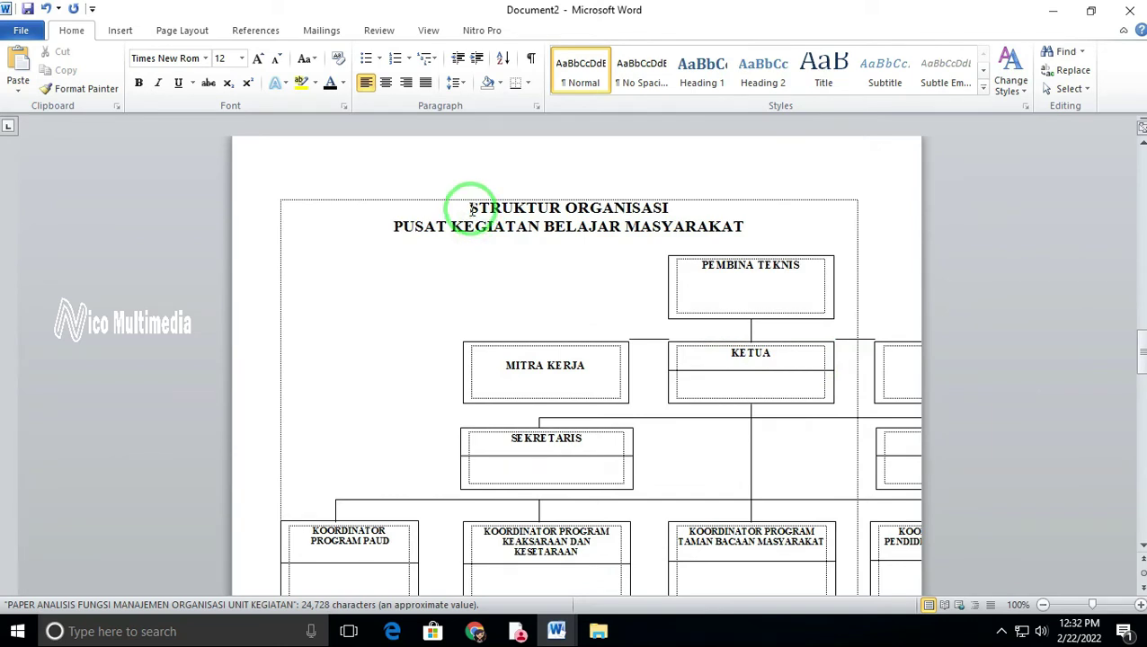
Step: With the cursor at the org chart title, review the page margins (2 cm top, 1.5 cm left) without changing them
{"action": "left_click", "coordinate": [469, 209]}
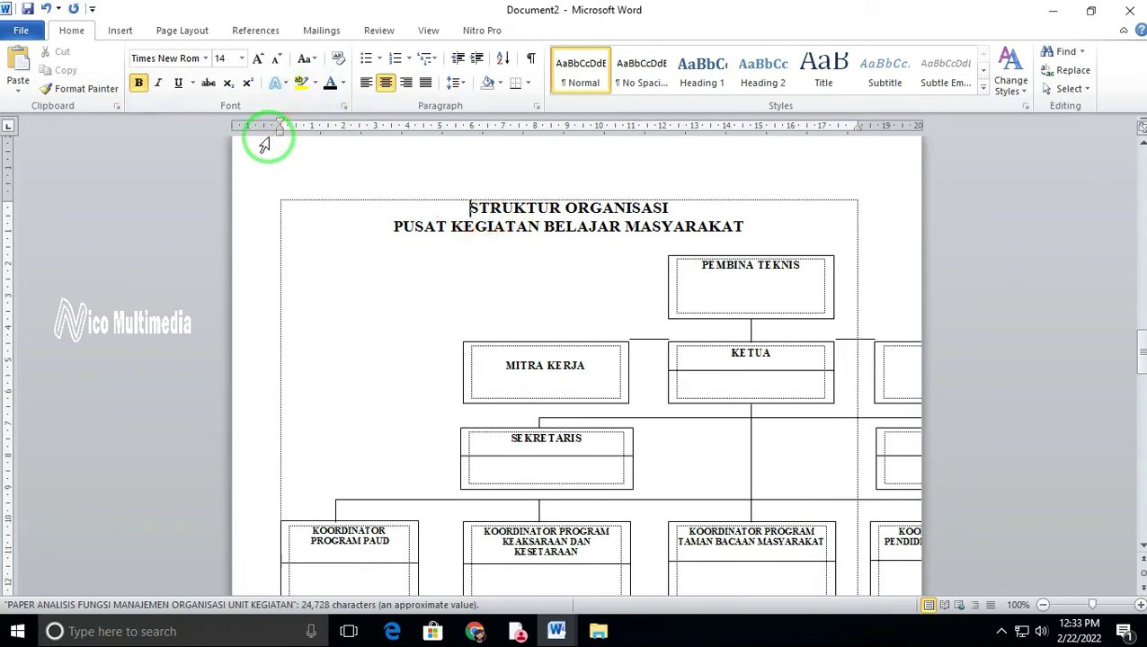
{"action": "left_click", "coordinate": [184, 32]}
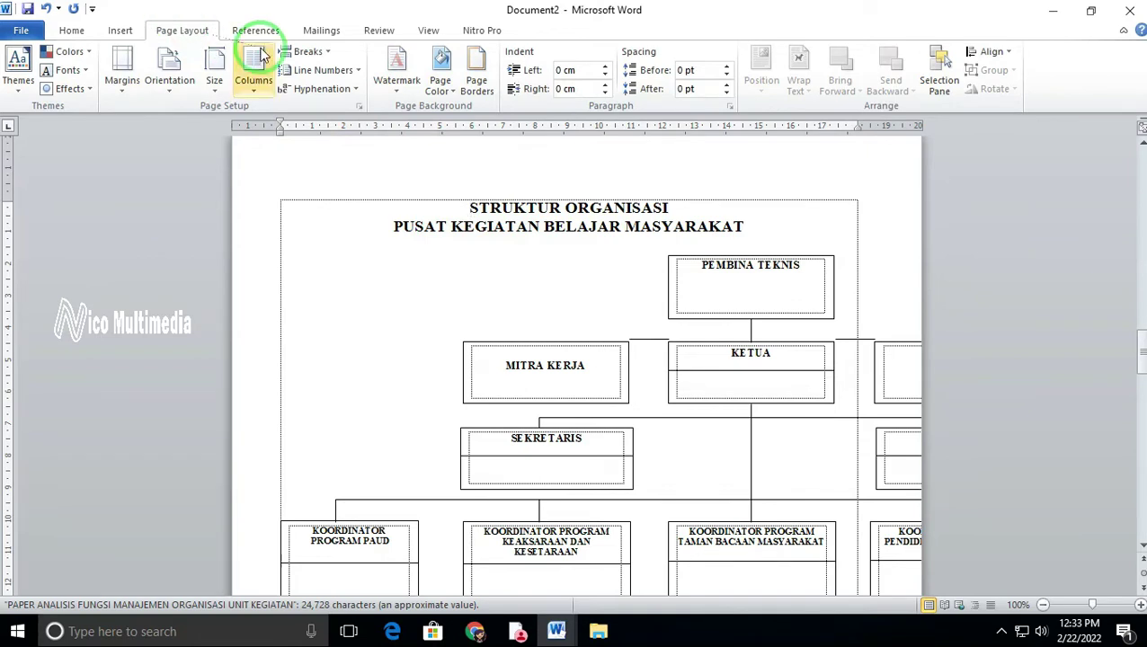
{"action": "left_click", "coordinate": [359, 107]}
{"action": "left_click_drag", "start_coordinate": [314, 173], "coordinate": [691, 119]}
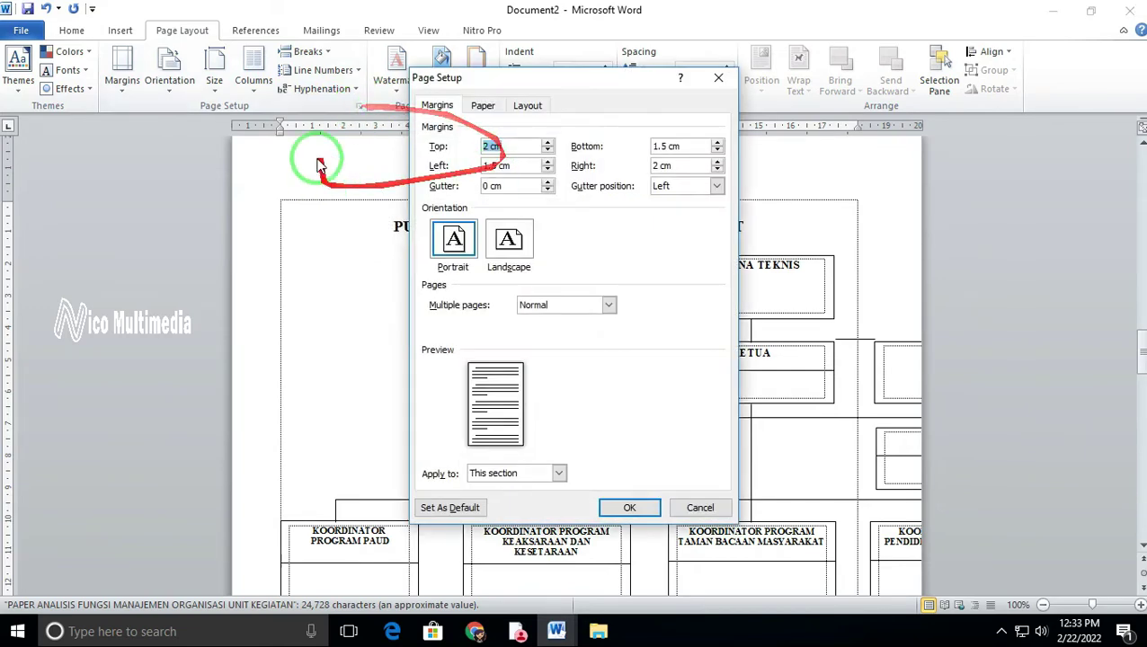
{"action": "left_click", "coordinate": [702, 509]}
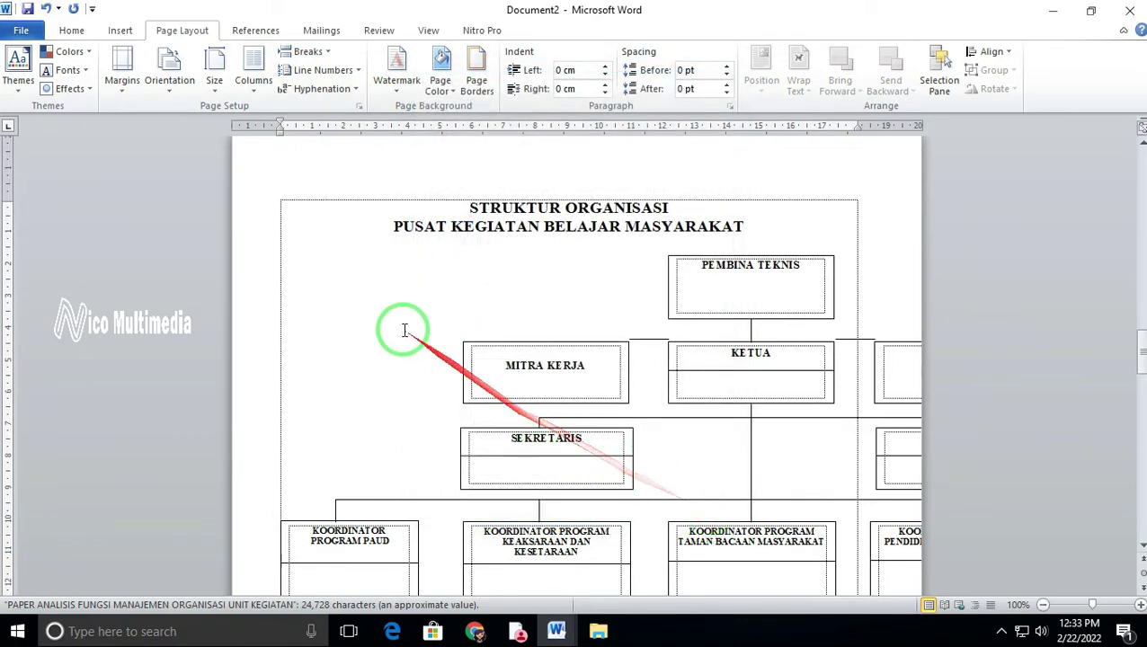
Step: Check the FLSA paper size (21.59 × 33.02 cm) under More Paper Sizes, then cancel
{"action": "left_click", "coordinate": [216, 90]}
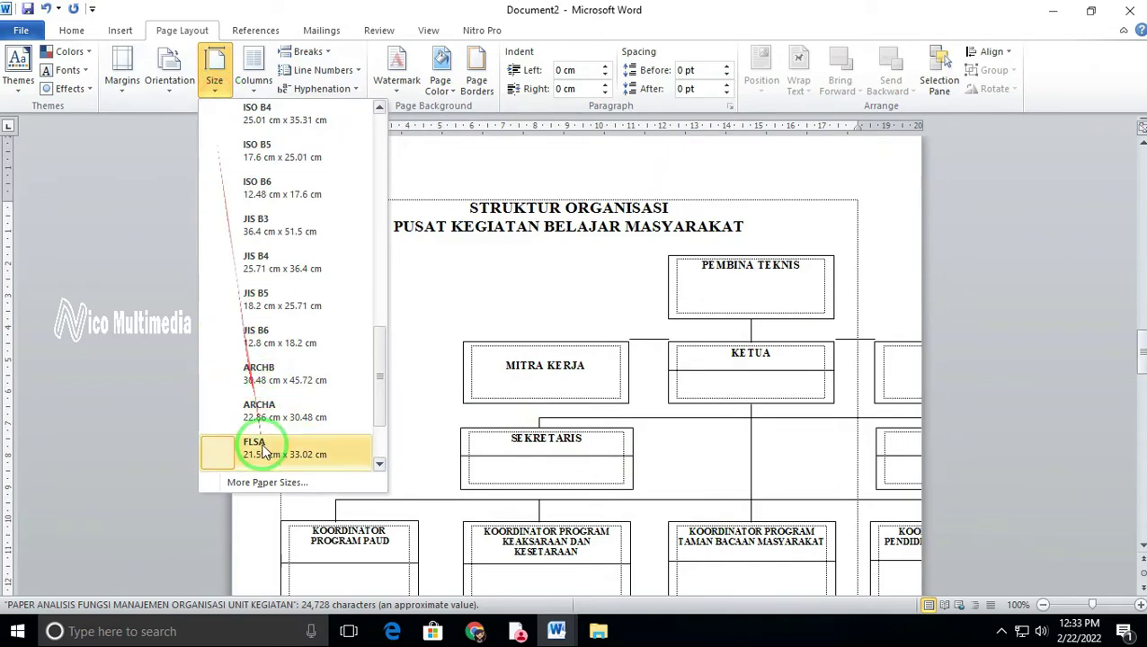
{"action": "left_click", "coordinate": [268, 483]}
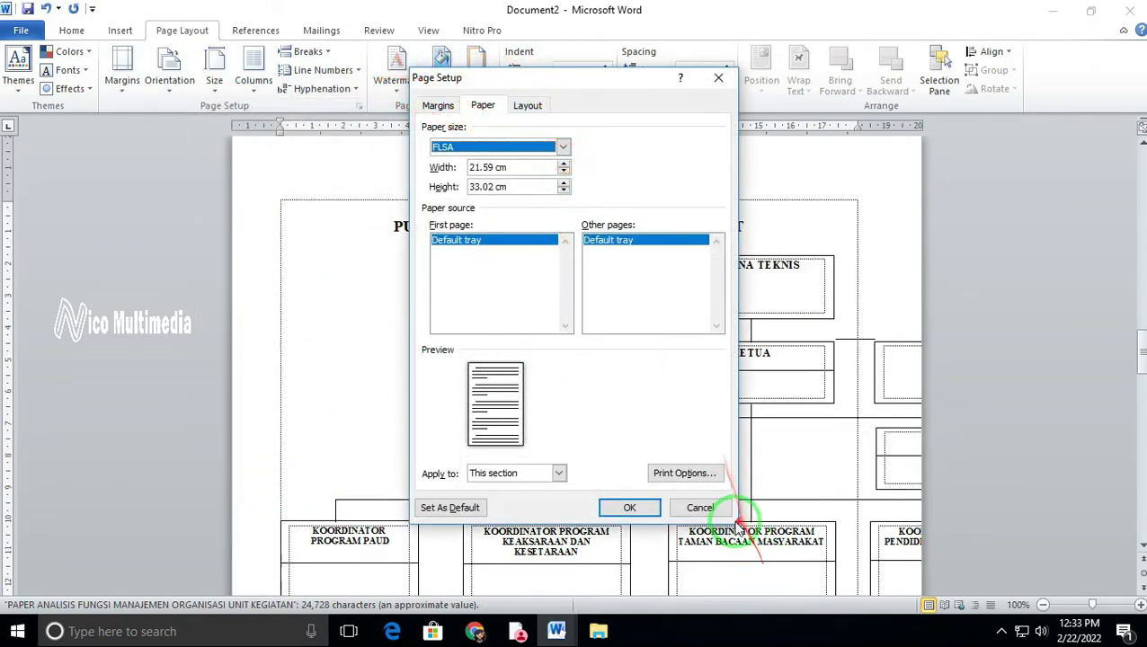
{"action": "left_click", "coordinate": [700, 507]}
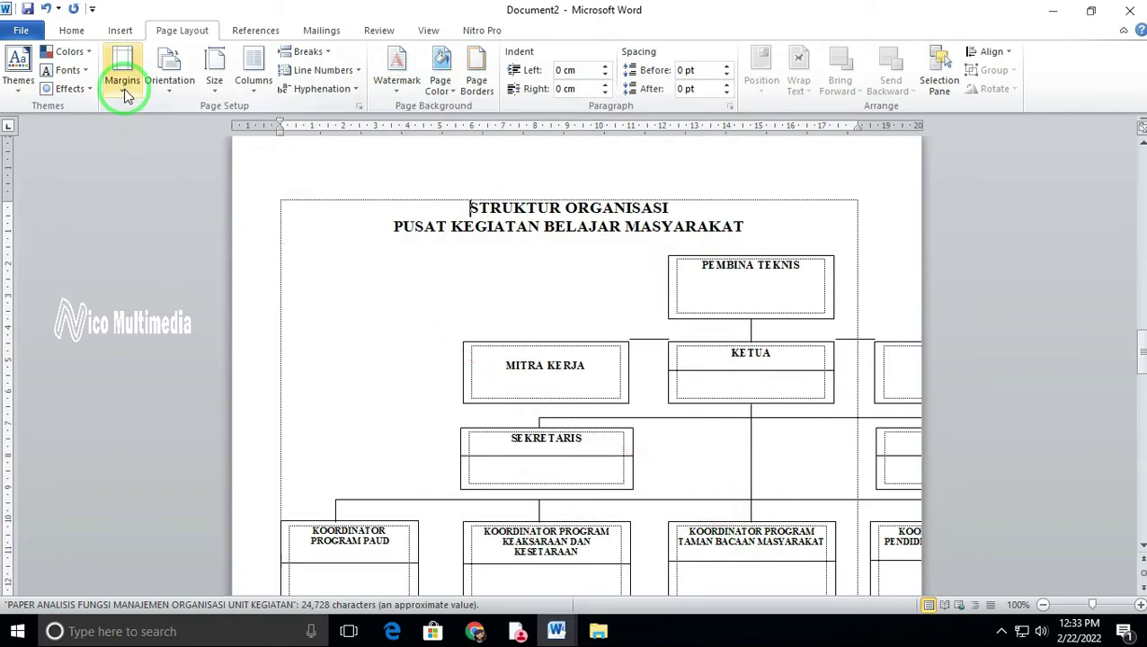
Step: Set Landscape orientation in Custom Margins, applied from this point forward
{"action": "left_click", "coordinate": [123, 76]}
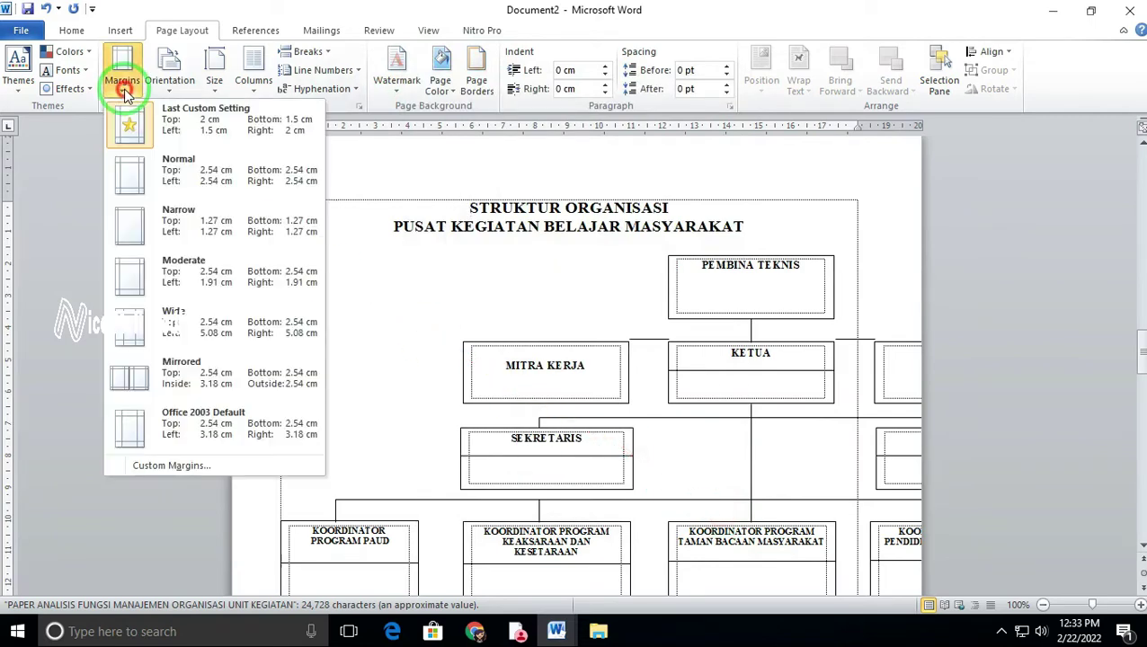
{"action": "left_click", "coordinate": [177, 467]}
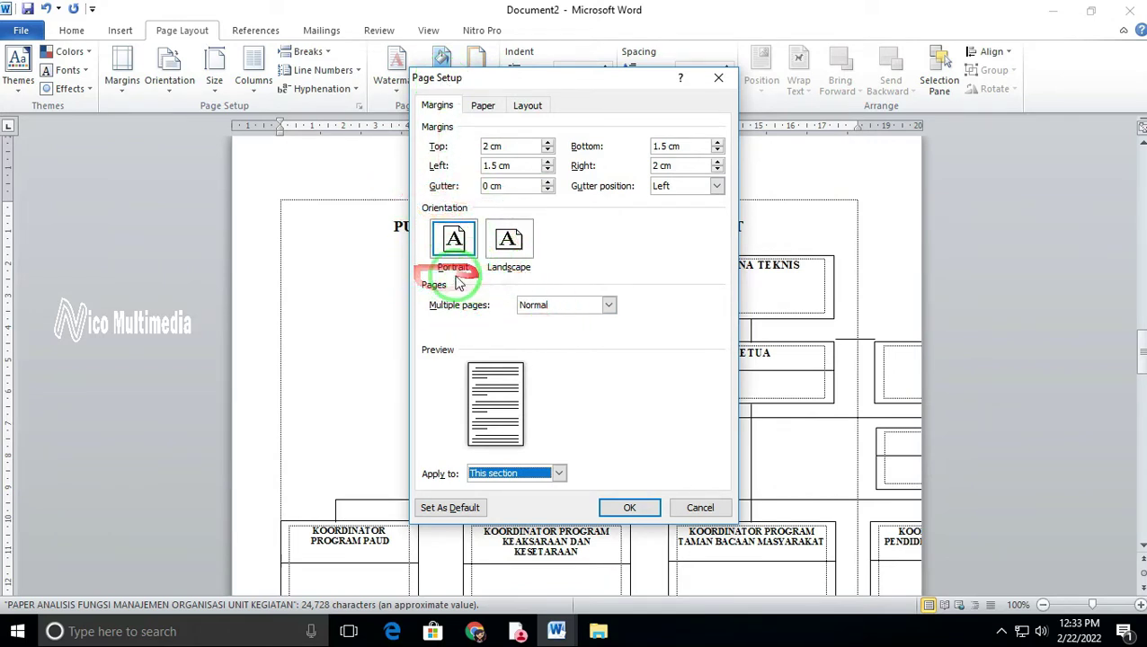
{"action": "left_click", "coordinate": [509, 238]}
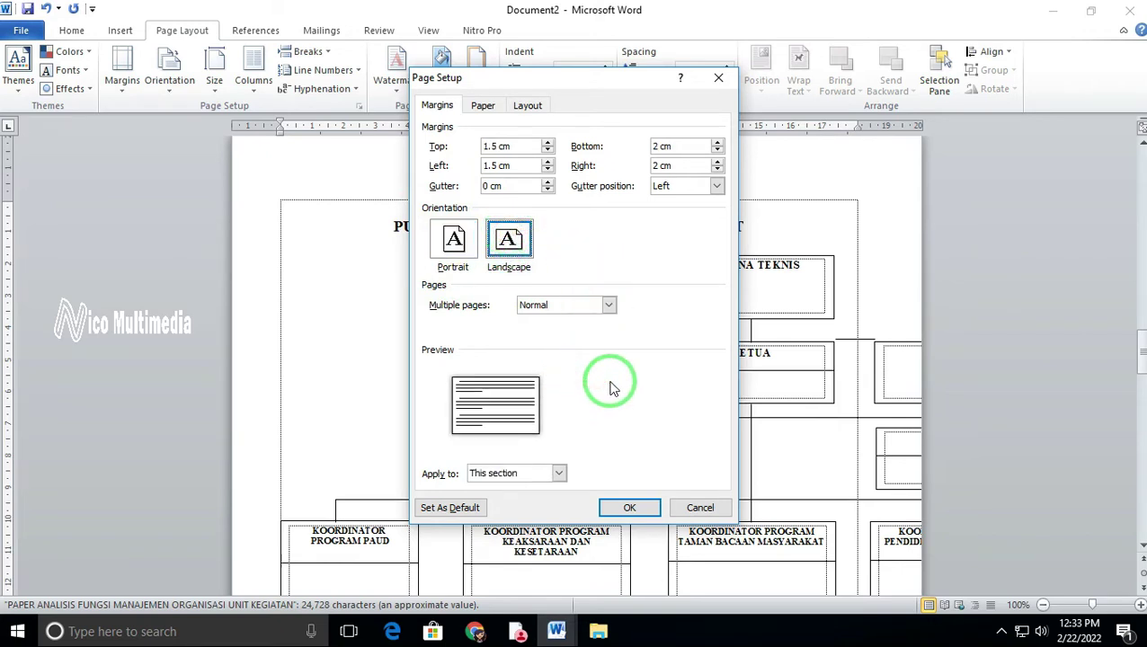
{"action": "left_click", "coordinate": [558, 474]}
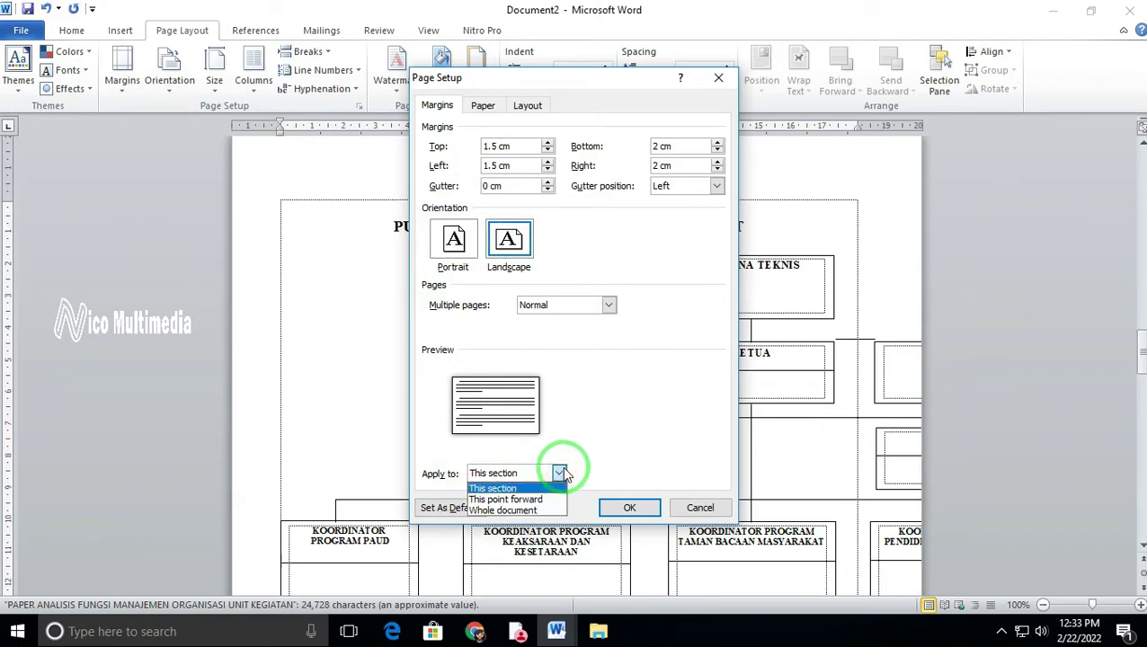
{"action": "left_click", "coordinate": [502, 500]}
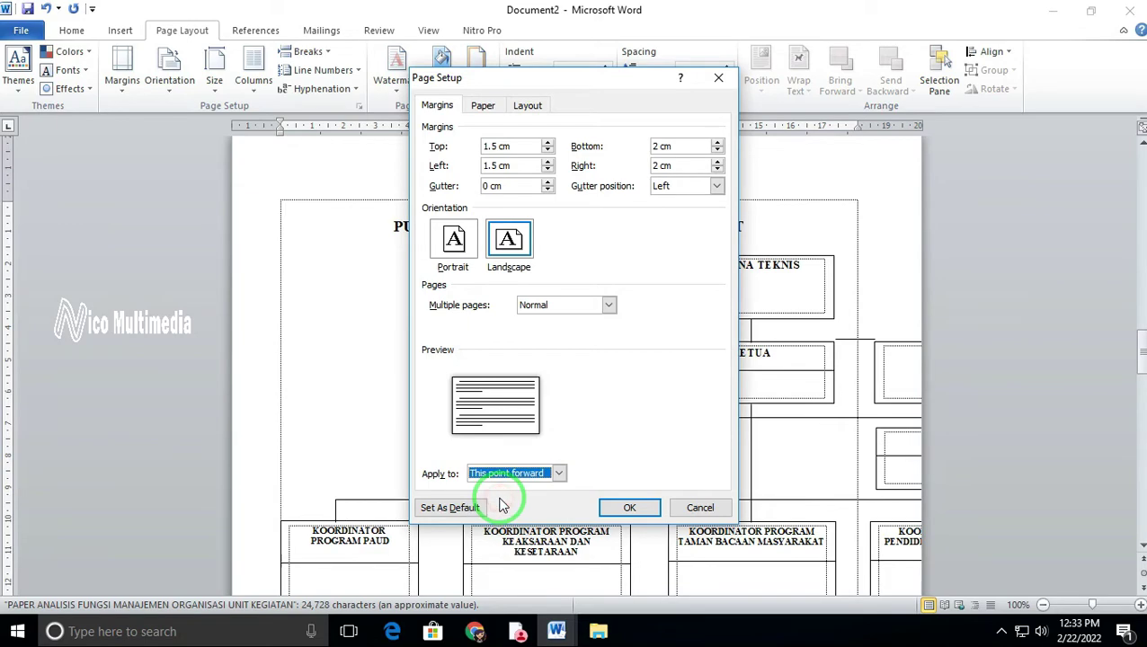
{"action": "left_click", "coordinate": [629, 509]}
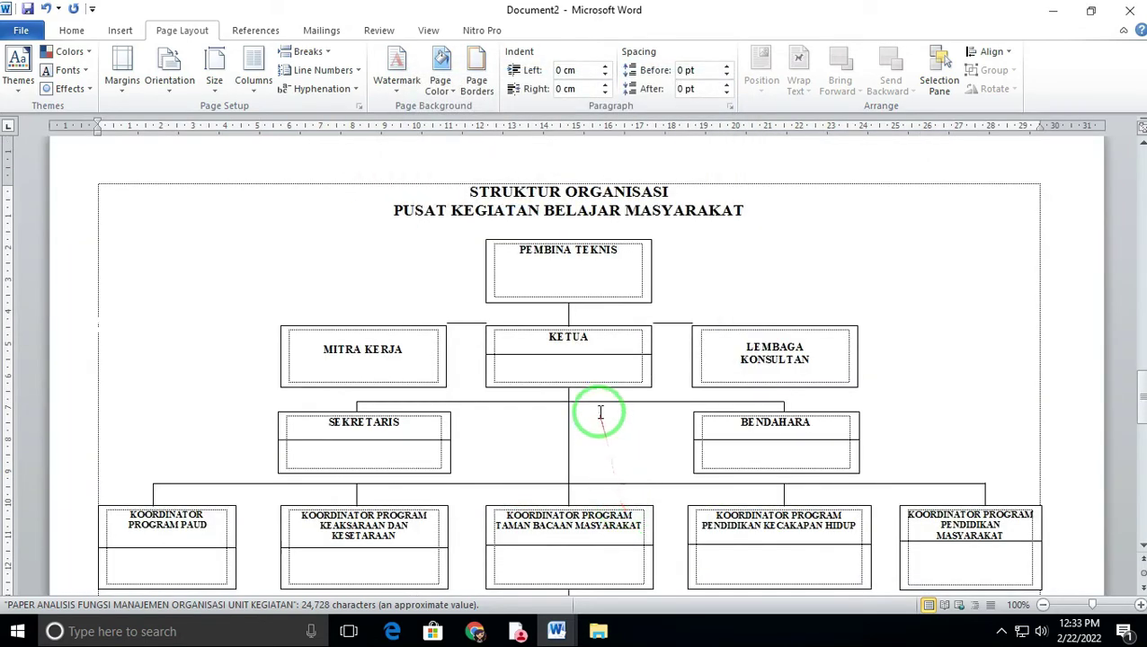
{"action": "scroll", "coordinate": [601, 411], "scroll_direction": "up", "scroll_amount": 1}
{"action": "scroll", "coordinate": [601, 412], "scroll_direction": "up", "scroll_amount": 1}
{"action": "scroll", "coordinate": [601, 412], "scroll_direction": "up", "scroll_amount": 1}
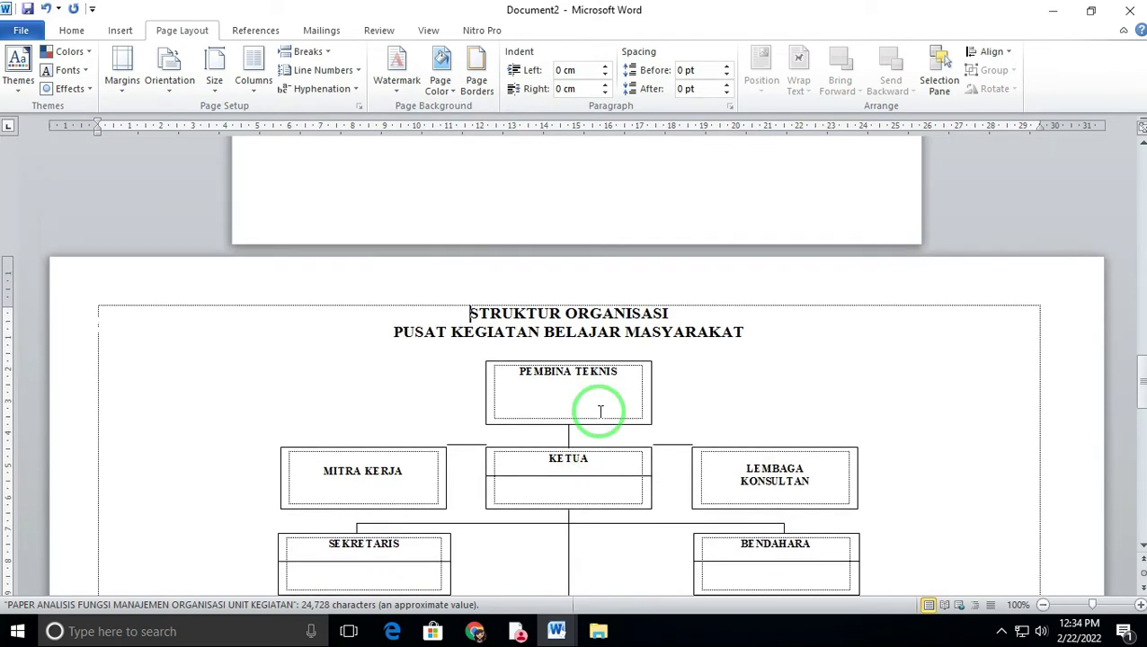
{"action": "scroll", "coordinate": [601, 412], "scroll_direction": "up", "scroll_amount": 3}
{"action": "scroll", "coordinate": [600, 412], "scroll_direction": "up", "scroll_amount": 1}
{"action": "scroll", "coordinate": [600, 412], "scroll_direction": "up", "scroll_amount": 3}
{"action": "scroll", "coordinate": [600, 412], "scroll_direction": "up", "scroll_amount": 3}
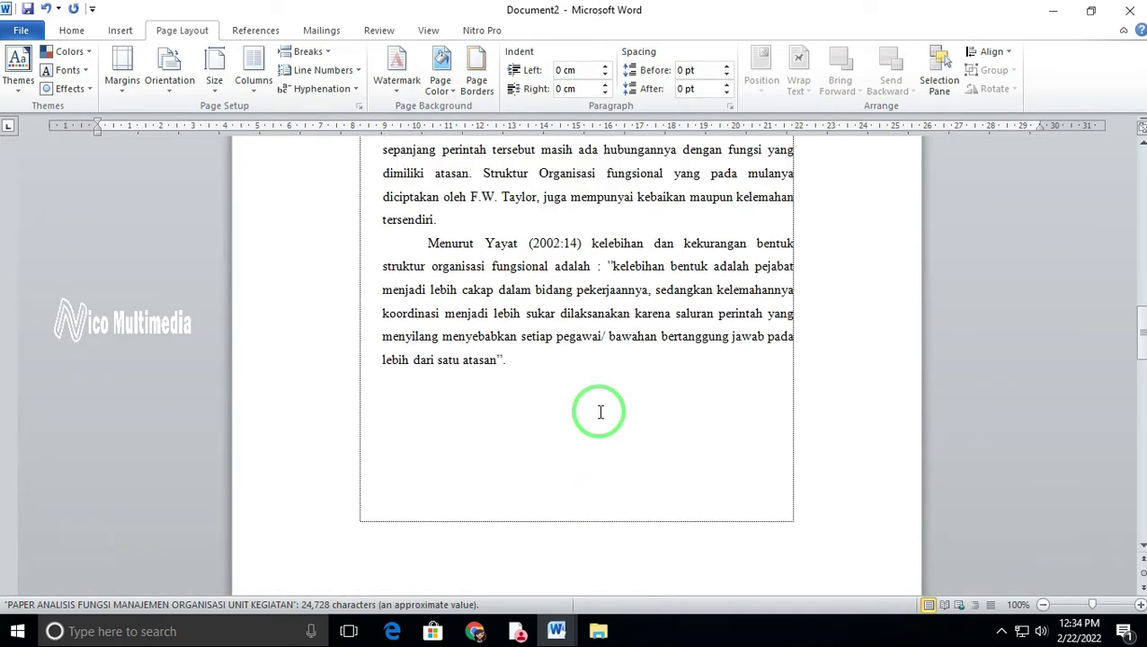
{"action": "scroll", "coordinate": [600, 411], "scroll_direction": "up", "scroll_amount": 1}
{"action": "scroll", "coordinate": [600, 412], "scroll_direction": "down", "scroll_amount": 1}
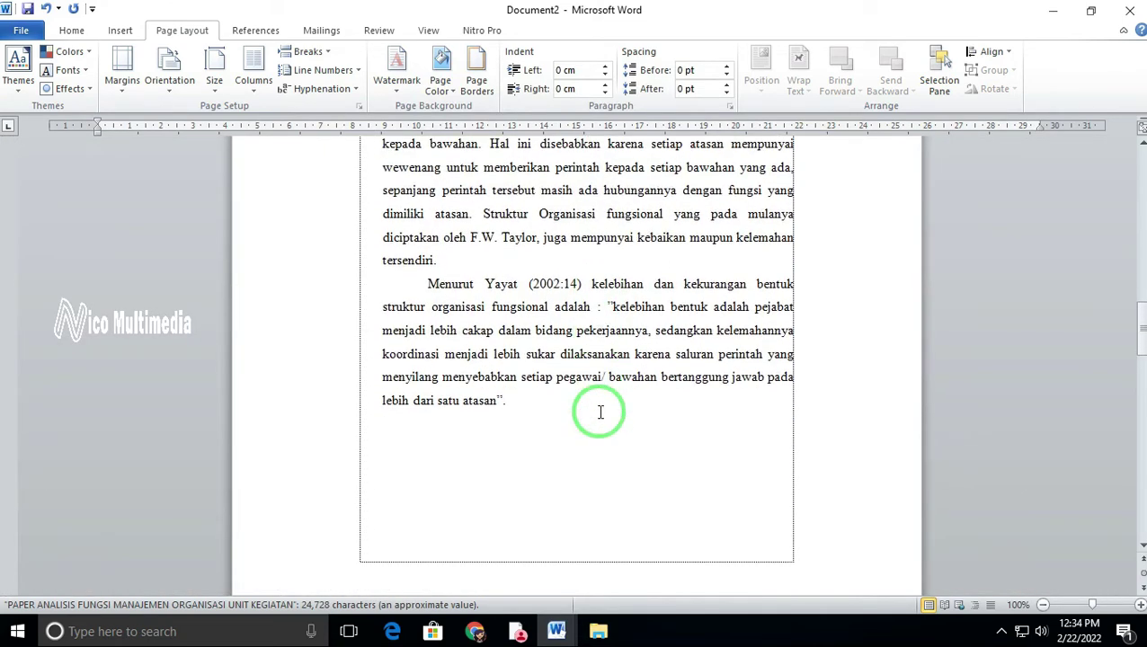
{"action": "scroll", "coordinate": [600, 412], "scroll_direction": "down", "scroll_amount": 1}
{"action": "scroll", "coordinate": [601, 412], "scroll_direction": "down", "scroll_amount": 2}
{"action": "scroll", "coordinate": [601, 411], "scroll_direction": "down", "scroll_amount": 1}
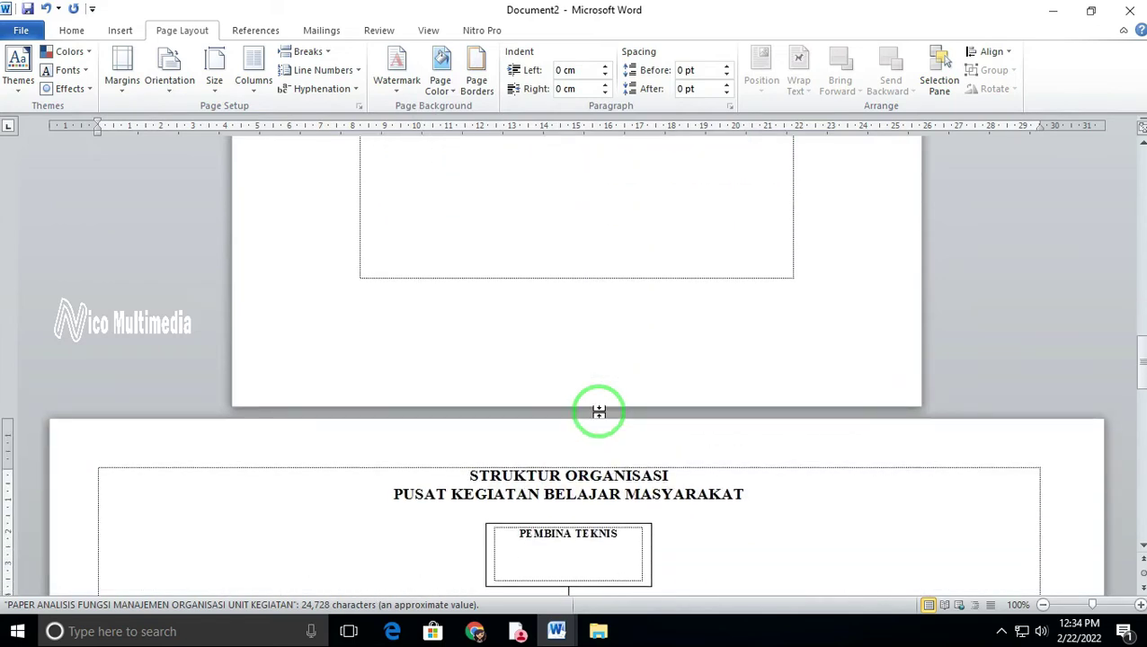
{"action": "scroll", "coordinate": [599, 412], "scroll_direction": "down", "scroll_amount": 4}
{"action": "scroll", "coordinate": [599, 412], "scroll_direction": "down", "scroll_amount": 2}
{"action": "scroll", "coordinate": [599, 412], "scroll_direction": "down", "scroll_amount": 2}
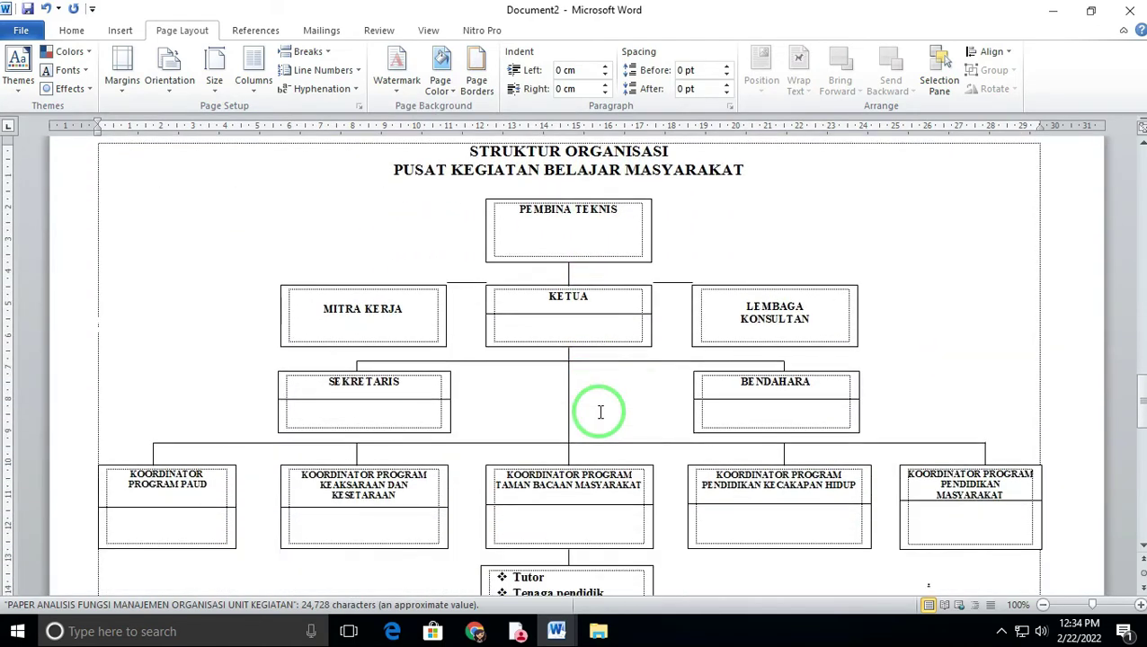
{"action": "scroll", "coordinate": [601, 412], "scroll_direction": "down", "scroll_amount": 3}
{"action": "scroll", "coordinate": [598, 410], "scroll_direction": "down", "scroll_amount": 3}
{"action": "scroll", "coordinate": [599, 414], "scroll_direction": "down", "scroll_amount": 1}
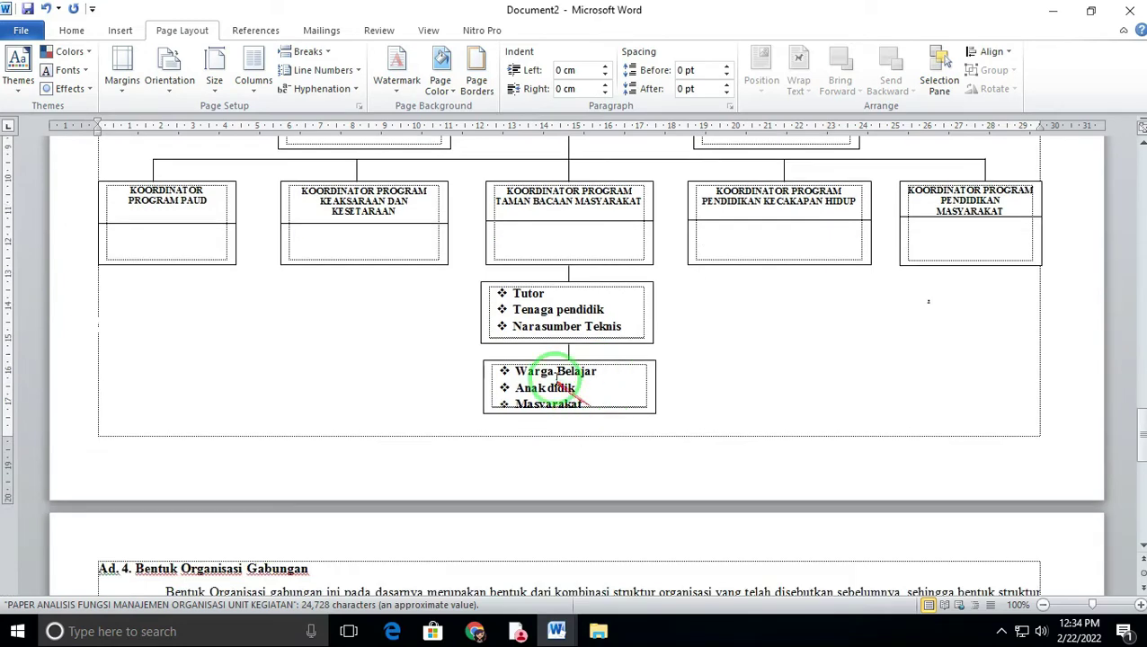
{"action": "scroll", "coordinate": [656, 360], "scroll_direction": "up", "scroll_amount": 2}
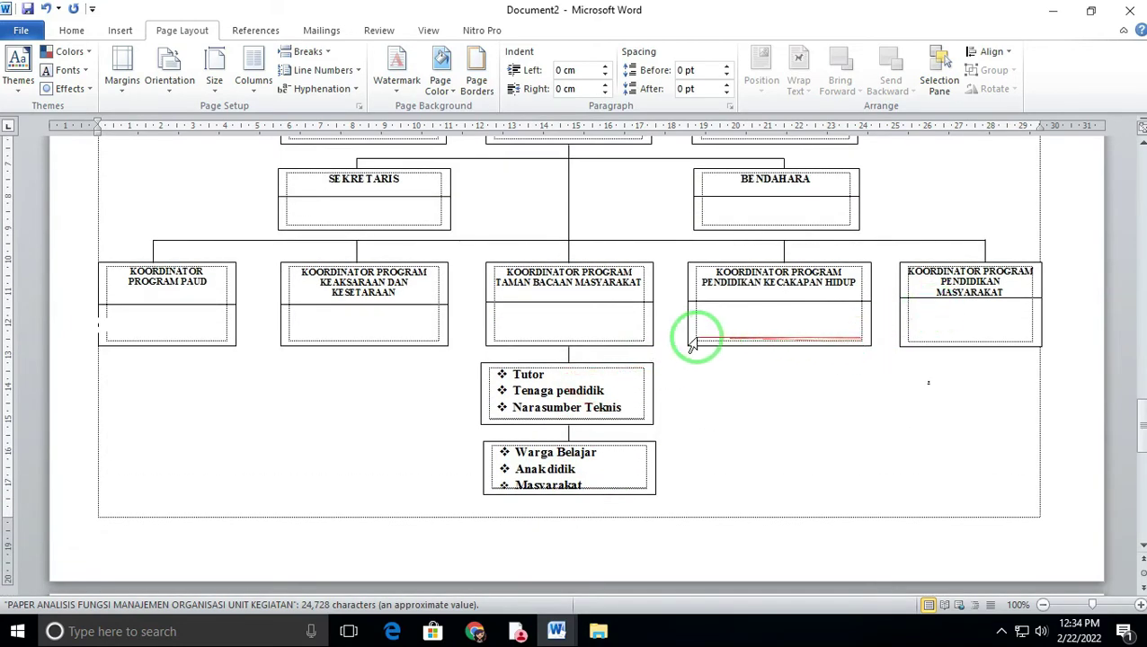
{"action": "scroll", "coordinate": [692, 344], "scroll_direction": "up", "scroll_amount": 3}
{"action": "scroll", "coordinate": [692, 344], "scroll_direction": "up", "scroll_amount": 4}
{"action": "scroll", "coordinate": [697, 335], "scroll_direction": "down", "scroll_amount": 5}
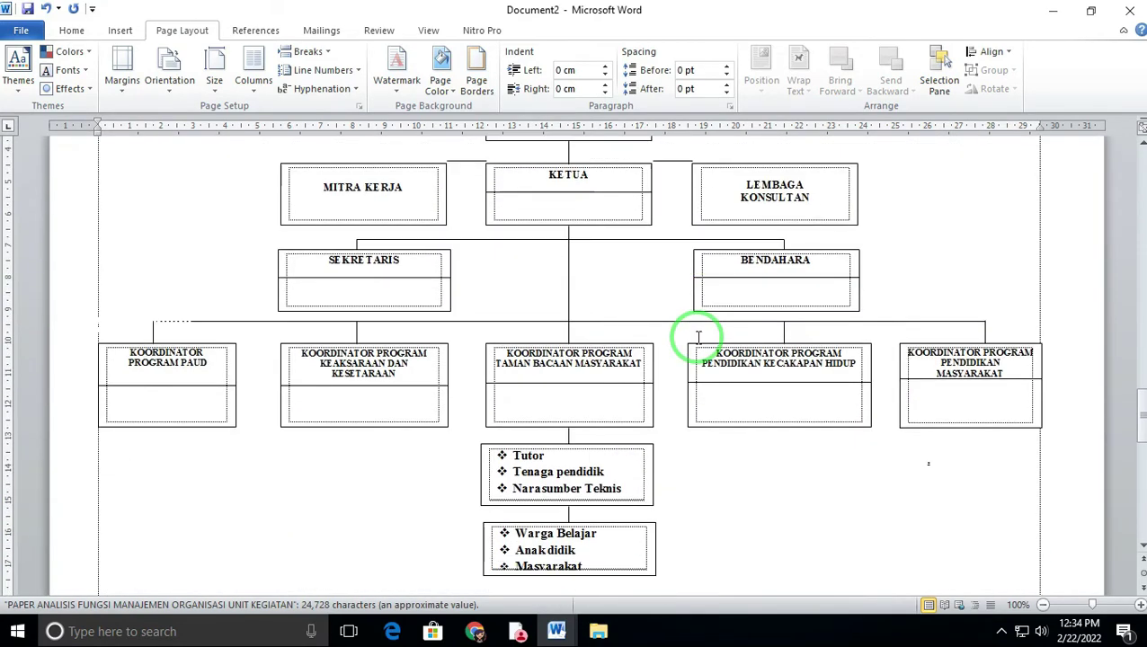
{"action": "scroll", "coordinate": [697, 336], "scroll_direction": "down", "scroll_amount": 2}
{"action": "scroll", "coordinate": [697, 338], "scroll_direction": "down", "scroll_amount": 4}
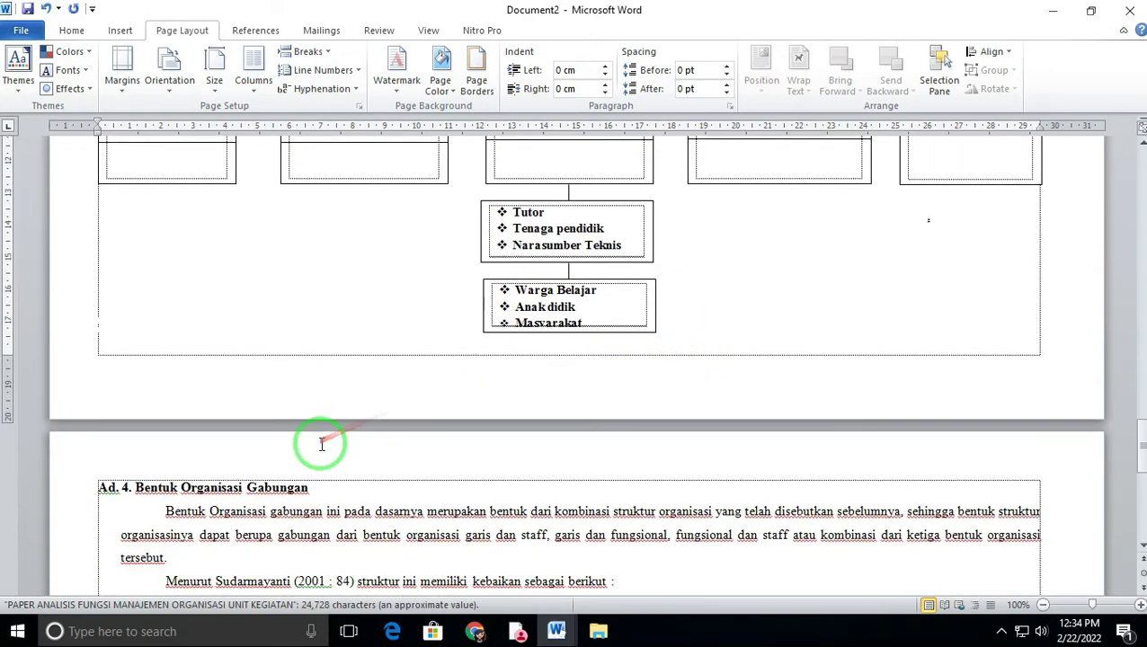
{"action": "scroll", "coordinate": [318, 484], "scroll_direction": "down", "scroll_amount": 1}
{"action": "scroll", "coordinate": [318, 484], "scroll_direction": "down", "scroll_amount": 1}
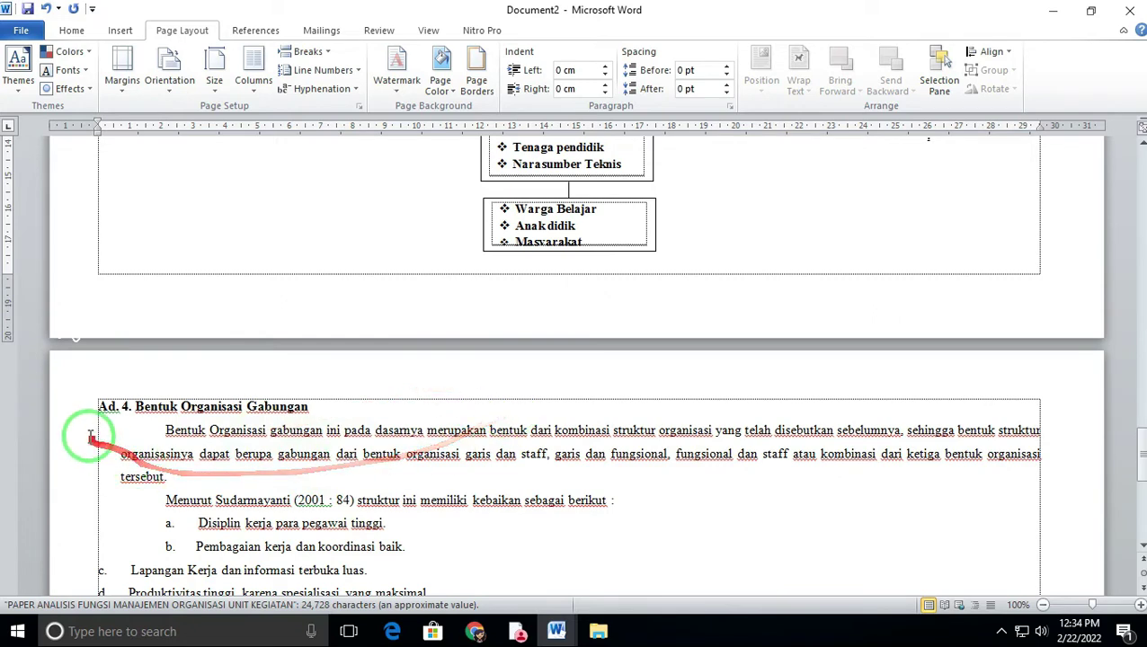
{"action": "scroll", "coordinate": [135, 411], "scroll_direction": "down", "scroll_amount": 1}
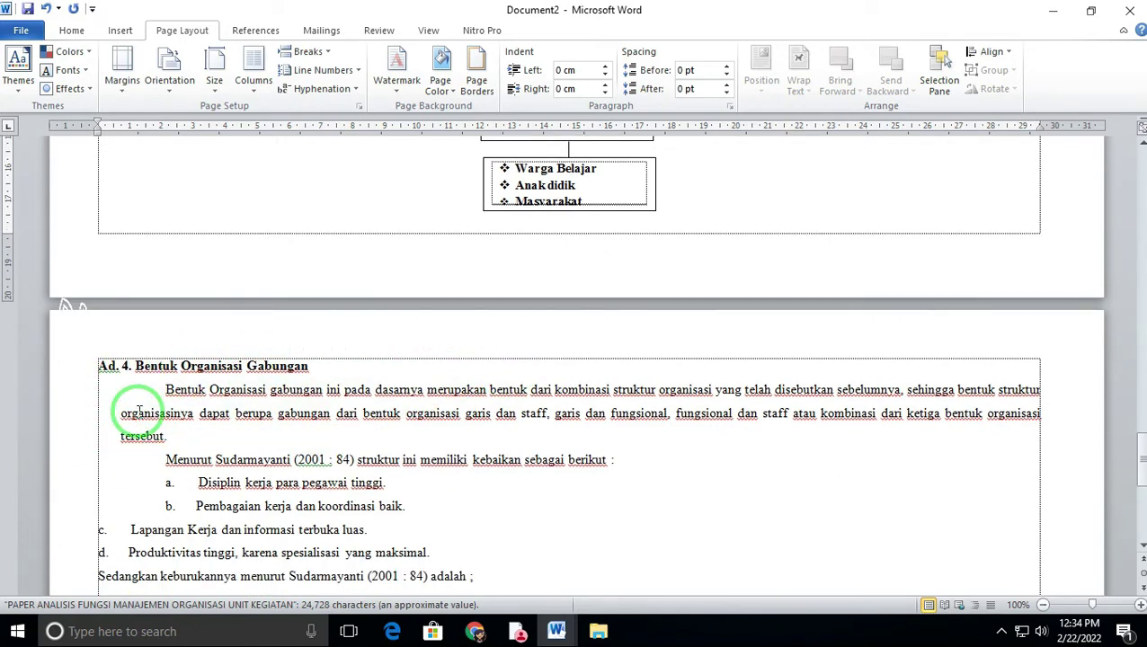
Step: From the Ad. 4. Bentuk Organisasi Gabungan heading, set Portrait orientation applied from this point forward
{"action": "left_click", "coordinate": [101, 367]}
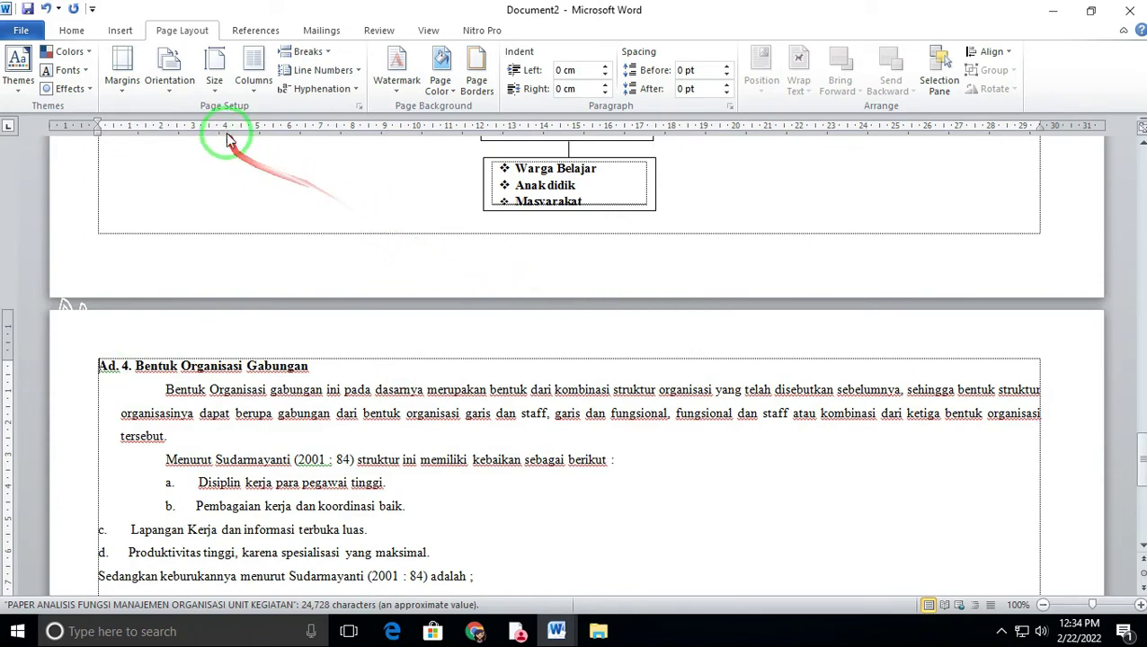
{"action": "left_click", "coordinate": [359, 106]}
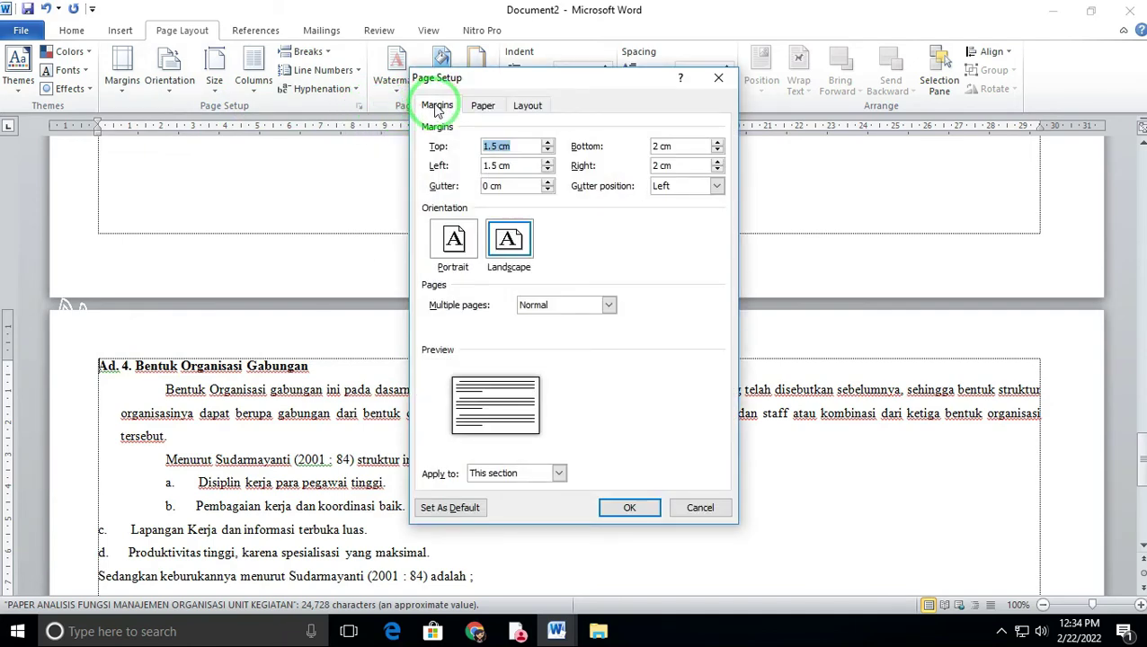
{"action": "left_click", "coordinate": [454, 241]}
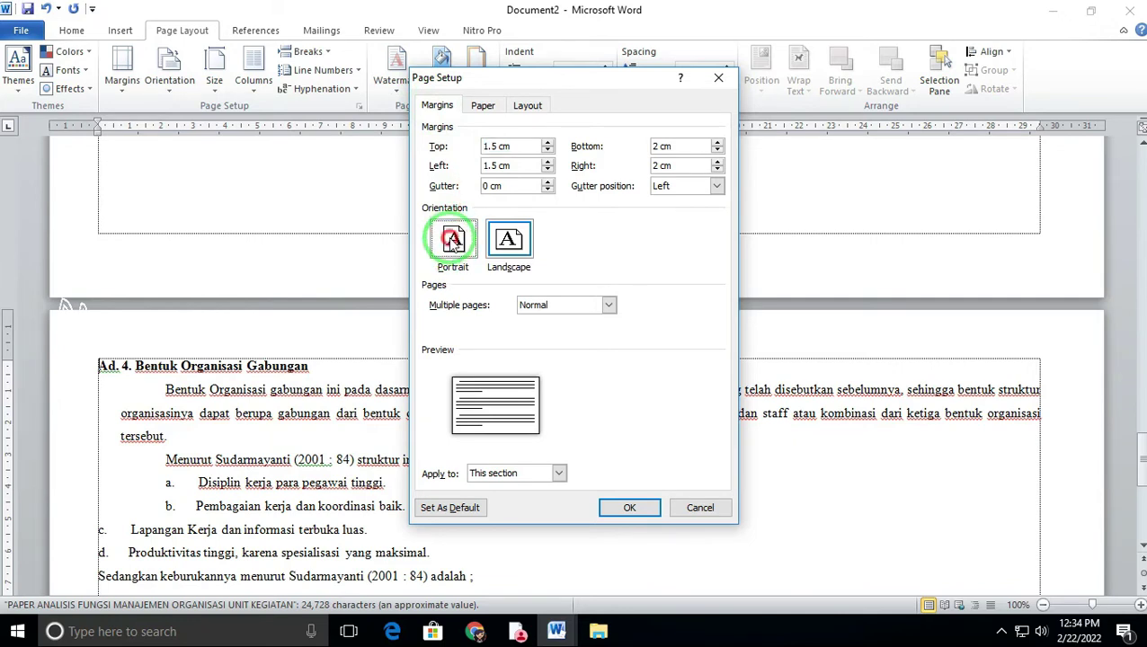
{"action": "left_click", "coordinate": [559, 474]}
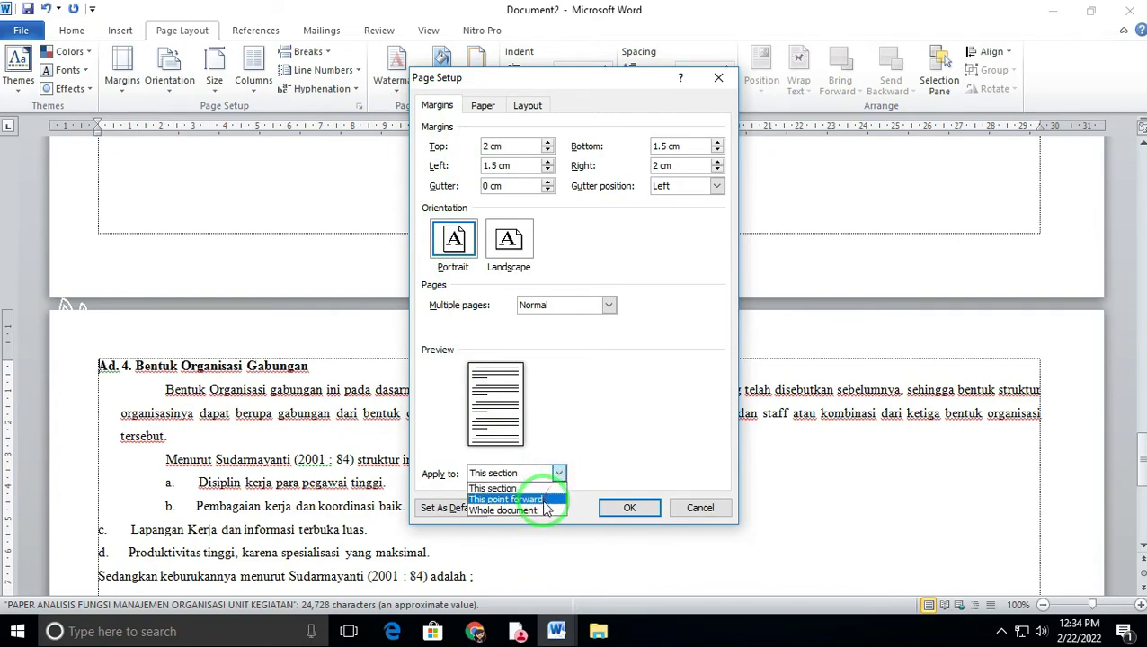
{"action": "left_click", "coordinate": [539, 500]}
{"action": "left_click", "coordinate": [619, 507]}
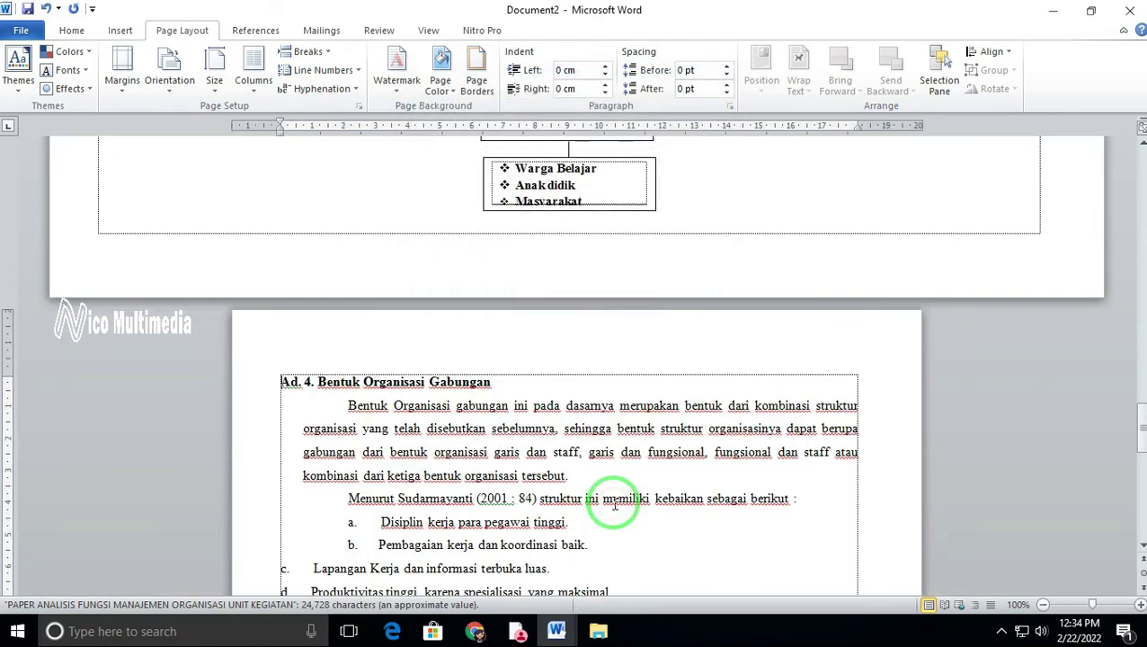
{"action": "scroll", "coordinate": [456, 398], "scroll_direction": "down", "scroll_amount": 1}
{"action": "scroll", "coordinate": [463, 403], "scroll_direction": "down", "scroll_amount": 3}
{"action": "scroll", "coordinate": [464, 406], "scroll_direction": "down", "scroll_amount": 3}
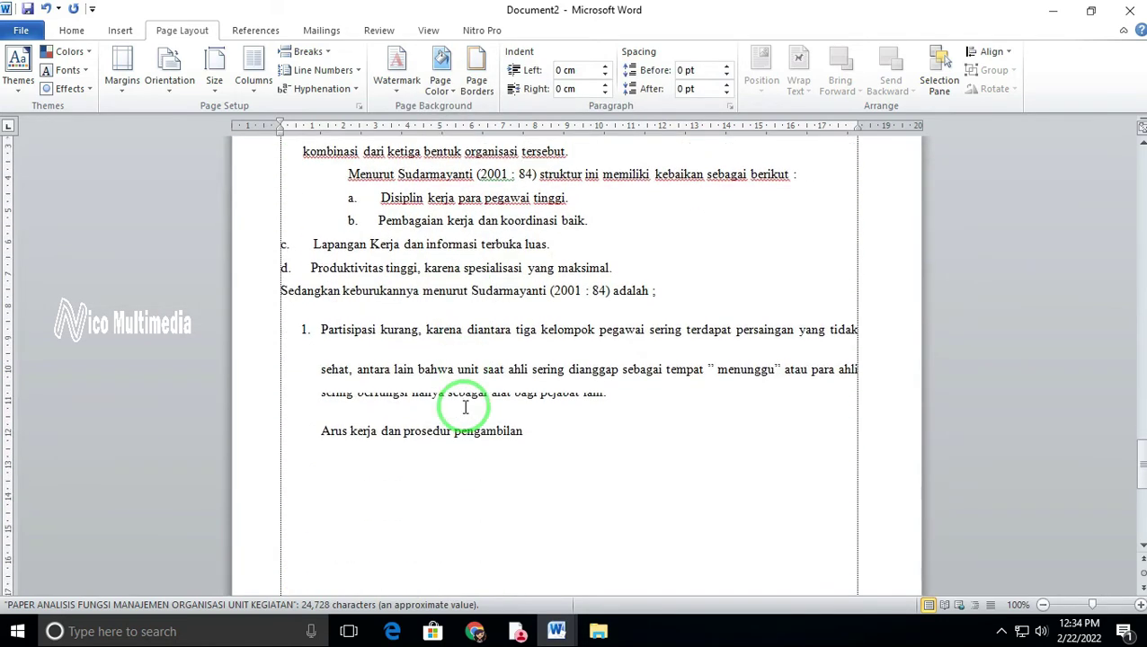
{"action": "scroll", "coordinate": [464, 407], "scroll_direction": "up", "scroll_amount": 3}
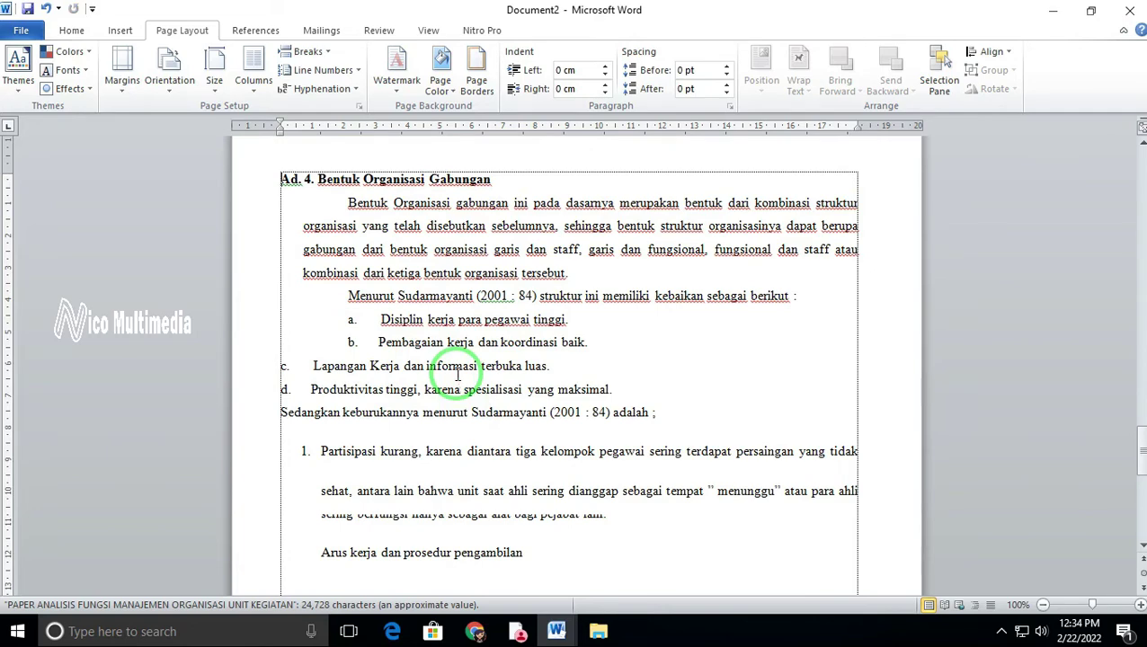
{"action": "scroll", "coordinate": [457, 374], "scroll_direction": "up", "scroll_amount": 1}
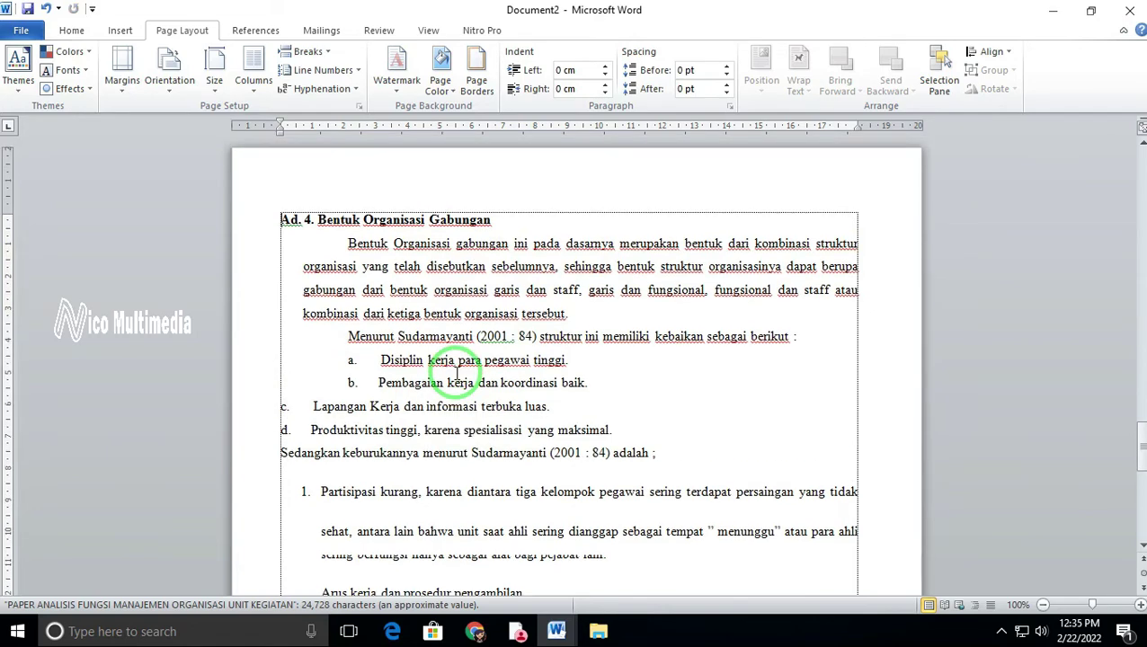
{"action": "scroll", "coordinate": [457, 374], "scroll_direction": "up", "scroll_amount": 2}
{"action": "scroll", "coordinate": [457, 374], "scroll_direction": "up", "scroll_amount": 3}
{"action": "scroll", "coordinate": [457, 374], "scroll_direction": "up", "scroll_amount": 3}
{"action": "scroll", "coordinate": [457, 374], "scroll_direction": "up", "scroll_amount": 2}
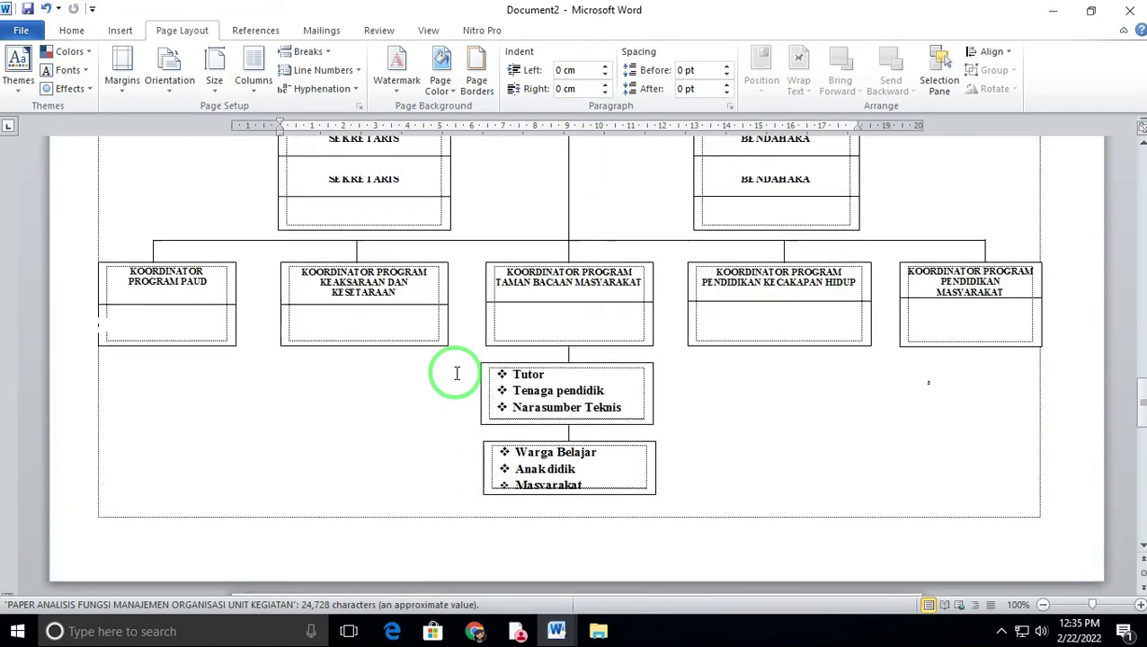
{"action": "scroll", "coordinate": [457, 374], "scroll_direction": "up", "scroll_amount": 2}
{"action": "scroll", "coordinate": [456, 374], "scroll_direction": "up", "scroll_amount": 2}
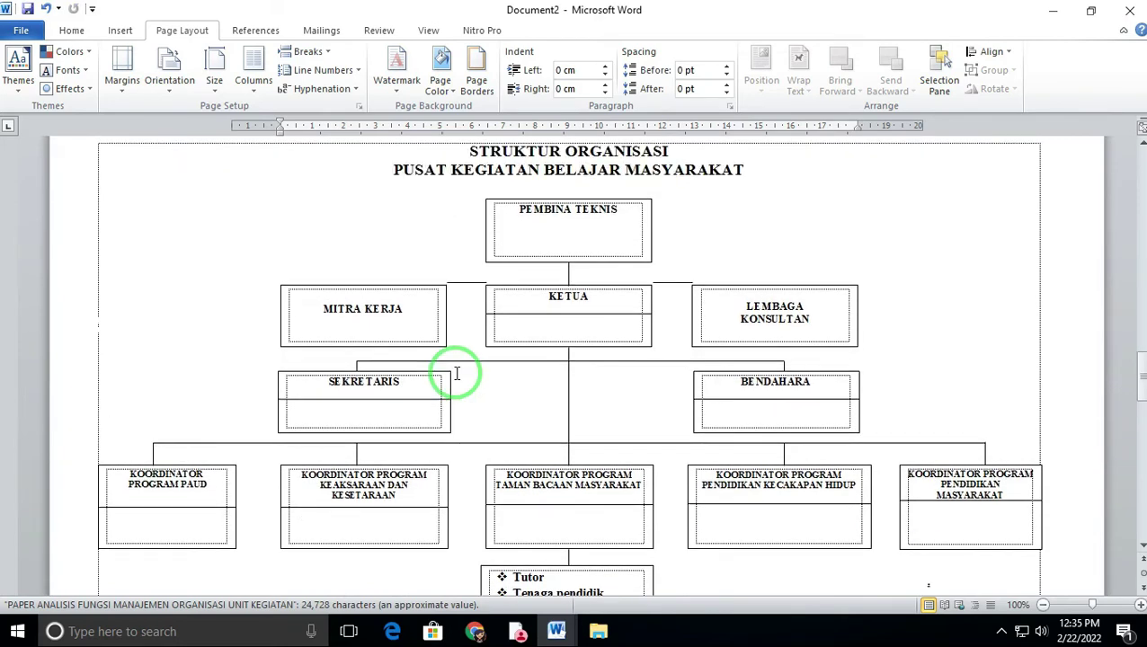
{"action": "scroll", "coordinate": [457, 374], "scroll_direction": "up", "scroll_amount": 3}
{"action": "scroll", "coordinate": [457, 374], "scroll_direction": "up", "scroll_amount": 3}
{"action": "scroll", "coordinate": [457, 374], "scroll_direction": "up", "scroll_amount": 3}
{"action": "scroll", "coordinate": [456, 374], "scroll_direction": "up", "scroll_amount": 1}
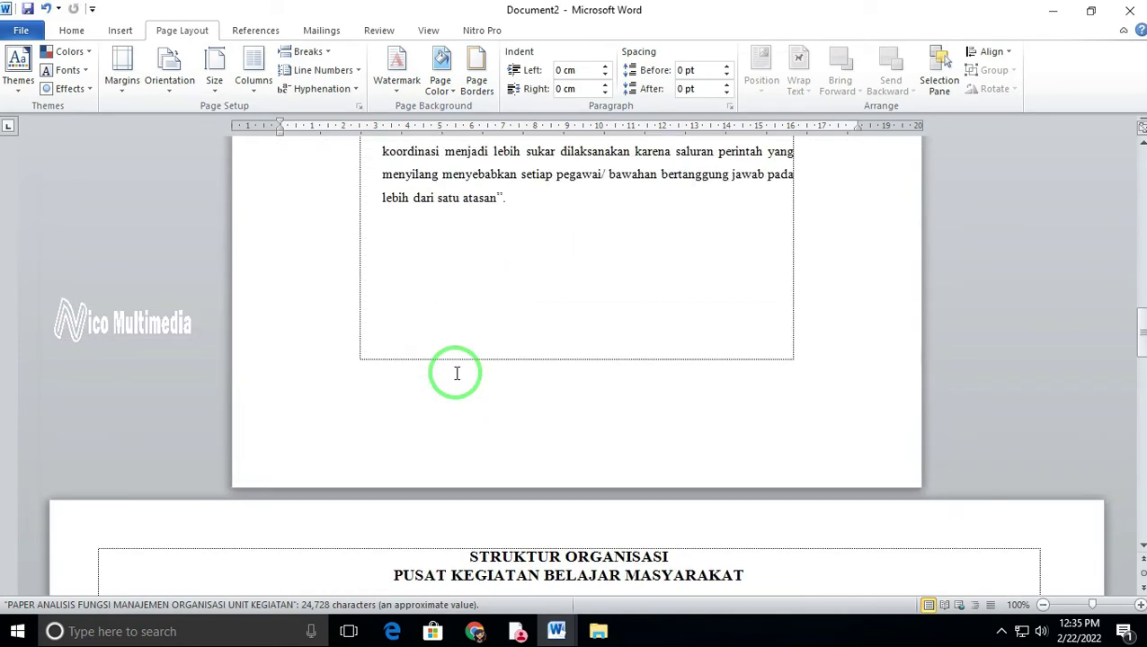
{"action": "scroll", "coordinate": [457, 374], "scroll_direction": "up", "scroll_amount": 1}
{"action": "scroll", "coordinate": [457, 374], "scroll_direction": "down", "scroll_amount": 2}
{"action": "scroll", "coordinate": [457, 374], "scroll_direction": "down", "scroll_amount": 4}
{"action": "scroll", "coordinate": [457, 374], "scroll_direction": "down", "scroll_amount": 4}
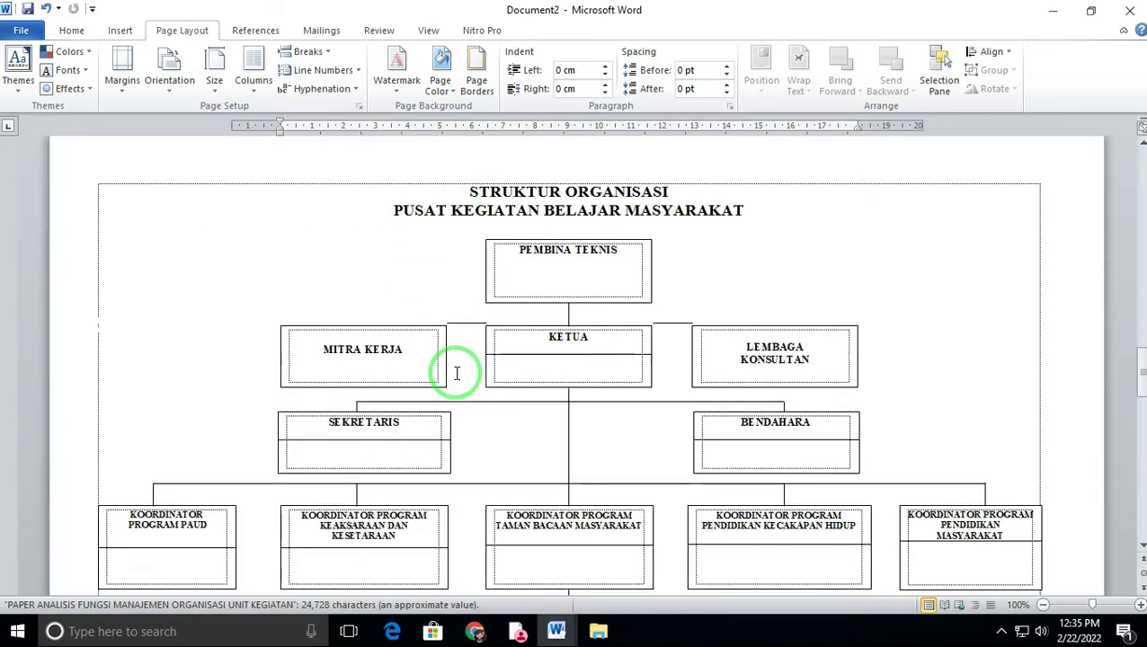
{"action": "scroll", "coordinate": [457, 374], "scroll_direction": "down", "scroll_amount": 4}
{"action": "scroll", "coordinate": [456, 374], "scroll_direction": "down", "scroll_amount": 3}
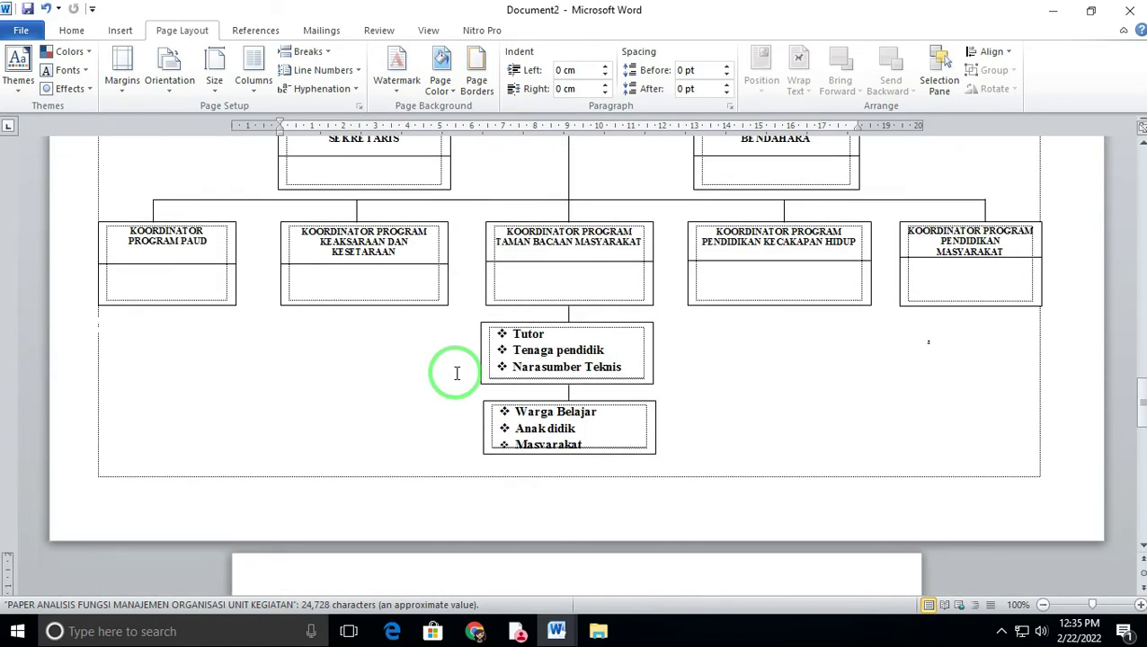
{"action": "scroll", "coordinate": [525, 378], "scroll_direction": "down", "scroll_amount": 1}
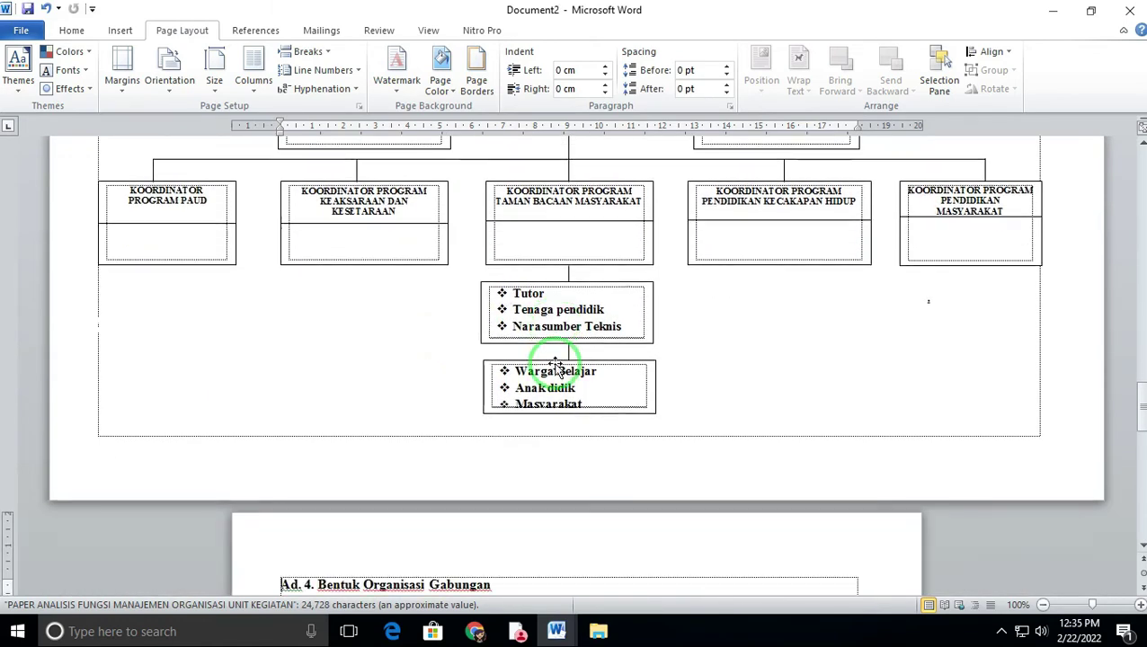
{"action": "scroll", "coordinate": [557, 367], "scroll_direction": "down", "scroll_amount": 4}
{"action": "scroll", "coordinate": [550, 370], "scroll_direction": "down", "scroll_amount": 8}
{"action": "scroll", "coordinate": [549, 370], "scroll_direction": "down", "scroll_amount": 1}
{"action": "scroll", "coordinate": [520, 520], "scroll_direction": "down", "scroll_amount": 3}
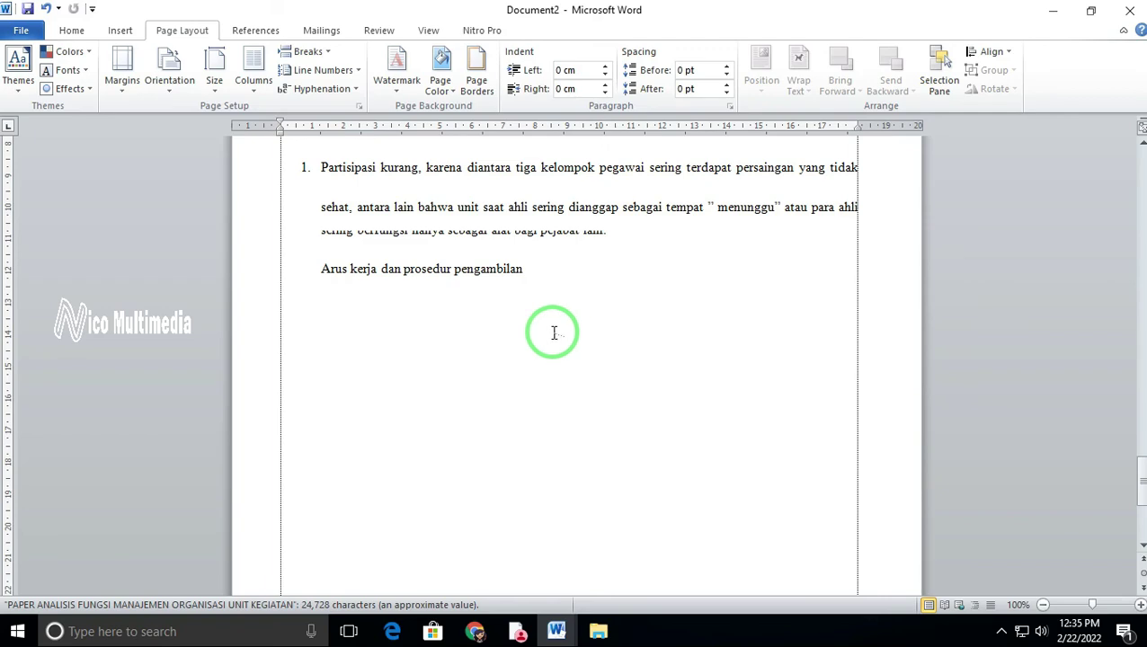
{"action": "scroll", "coordinate": [569, 339], "scroll_direction": "up", "scroll_amount": 3}
{"action": "scroll", "coordinate": [562, 341], "scroll_direction": "up", "scroll_amount": 3}
{"action": "scroll", "coordinate": [557, 347], "scroll_direction": "up", "scroll_amount": 3}
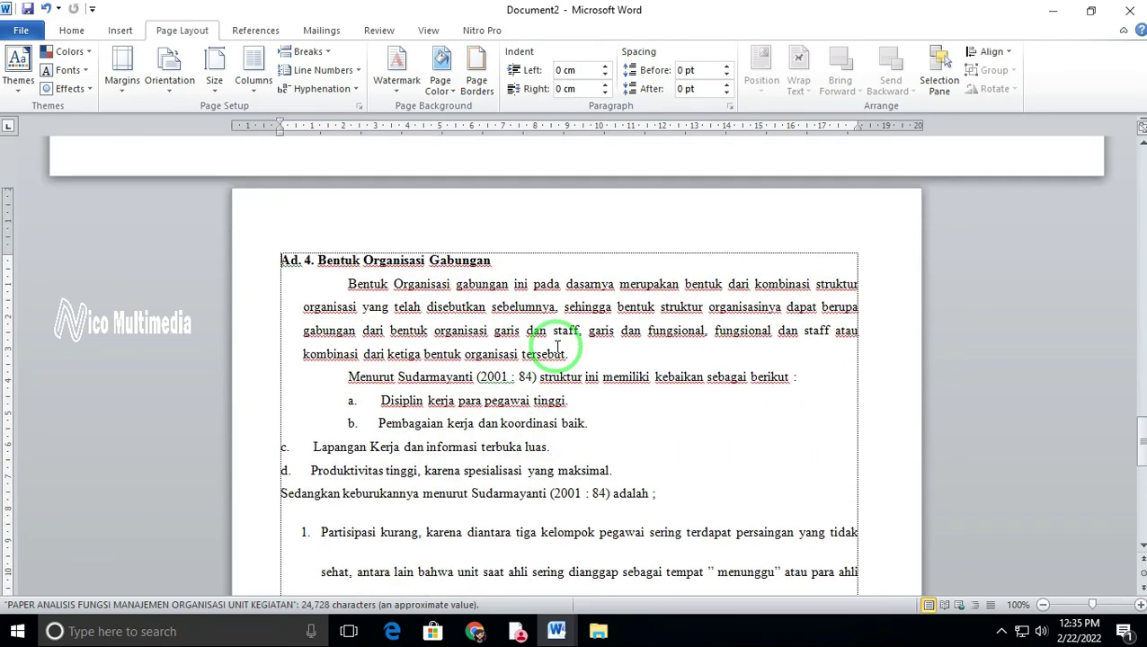
{"action": "scroll", "coordinate": [557, 347], "scroll_direction": "up", "scroll_amount": 4}
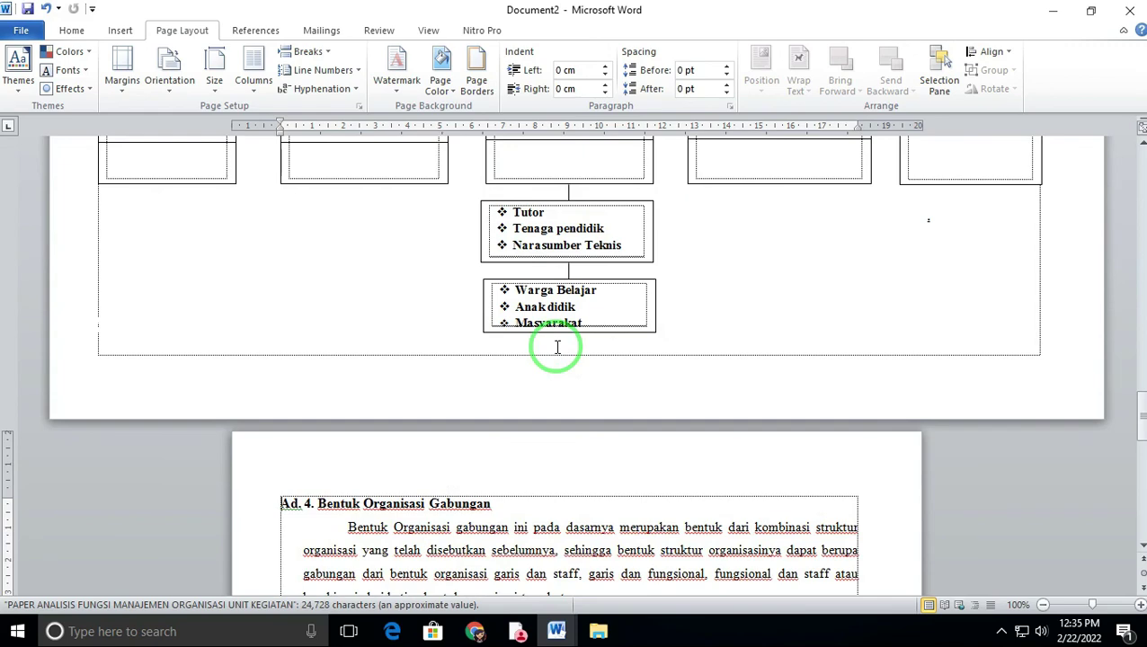